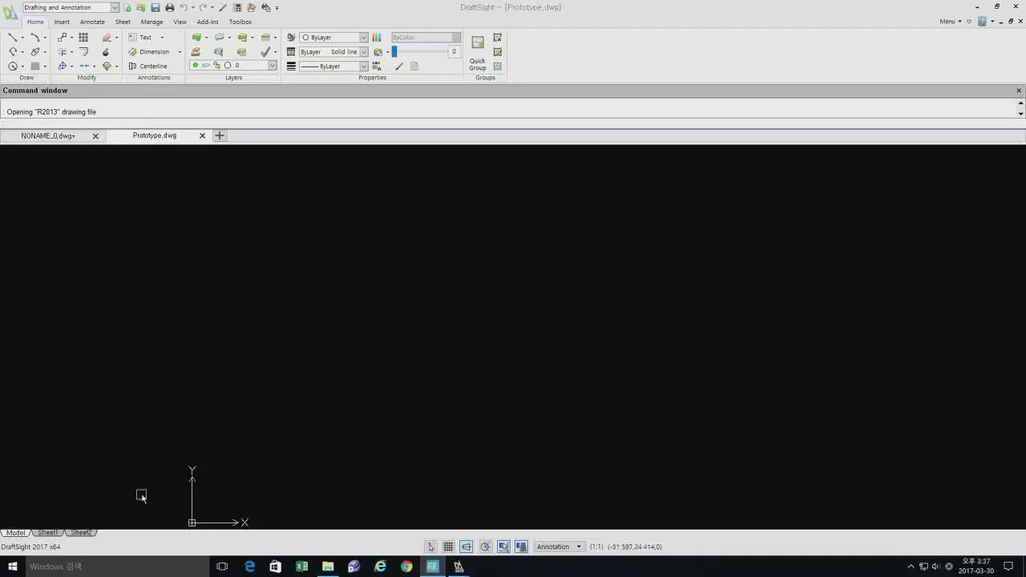
Set the drawing's upper-right limit to 8410,5940 with LIMMAX
left_click(504, 469)
left_click(500, 465)
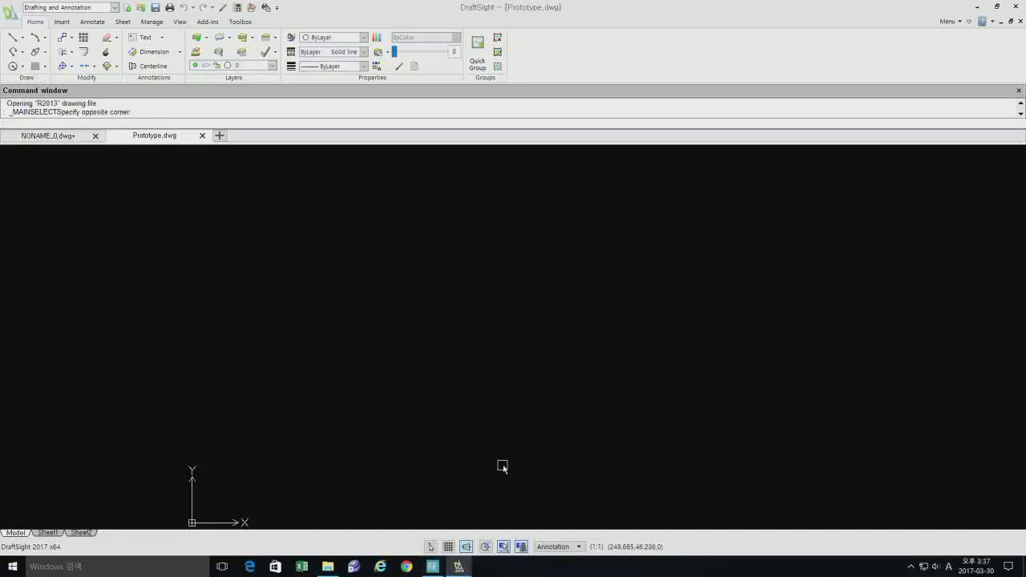
type("LI")
type("MMax")
key("Return")
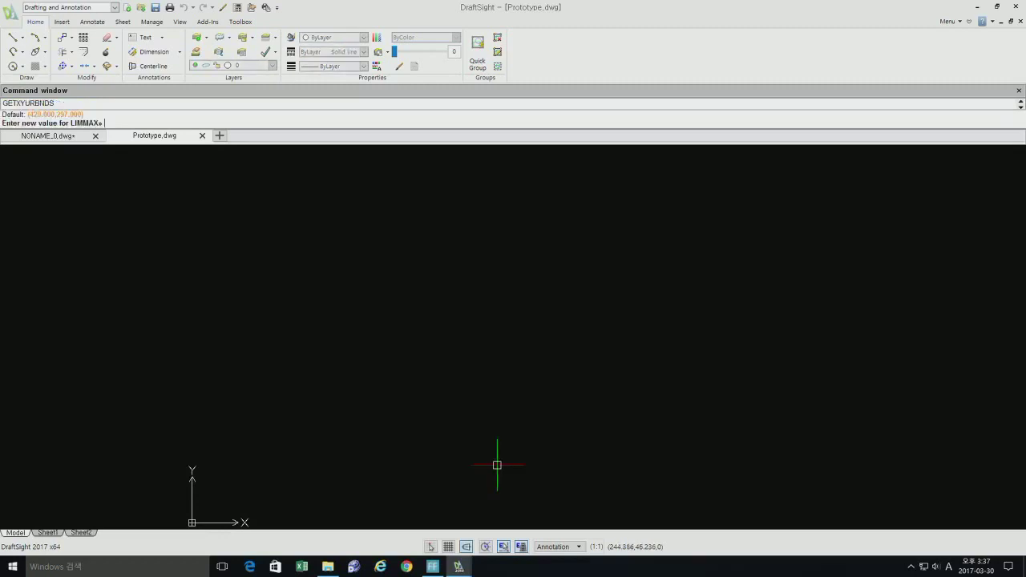
type("4")
type("10,5")
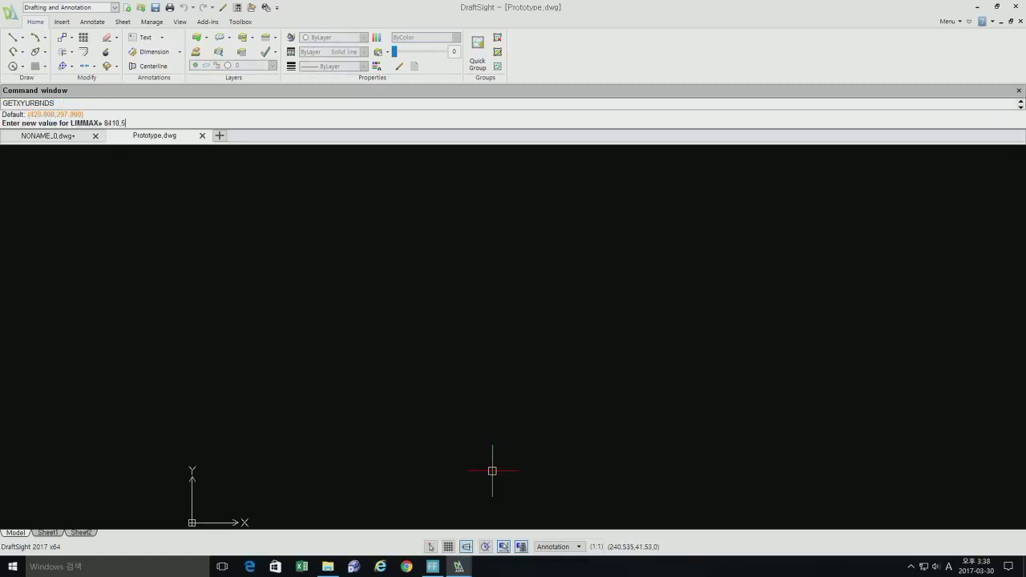
type("940")
key("Return")
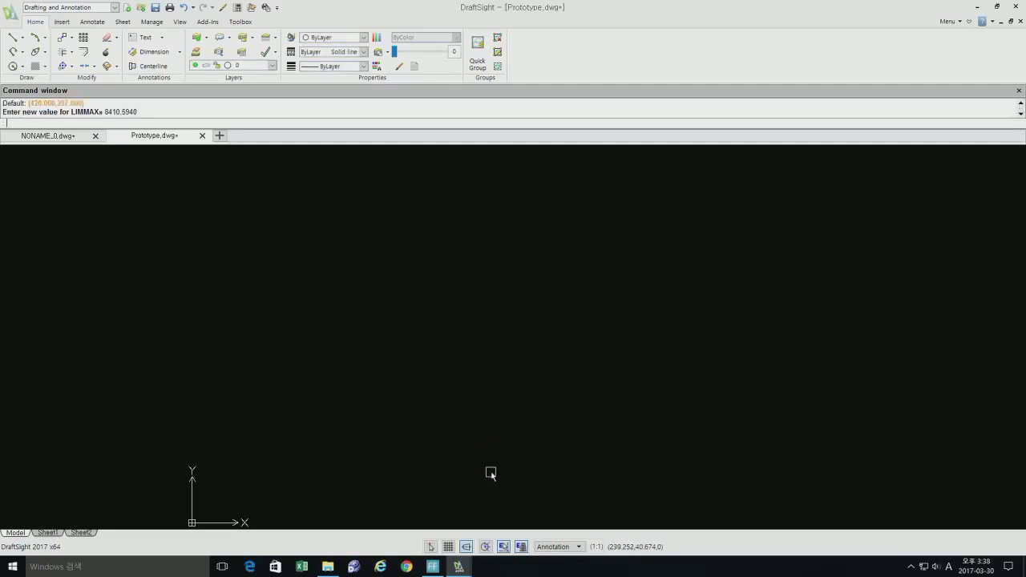
Zoom to fit the drawing area and set the linetype scale to 8
type("z")
key("Return")
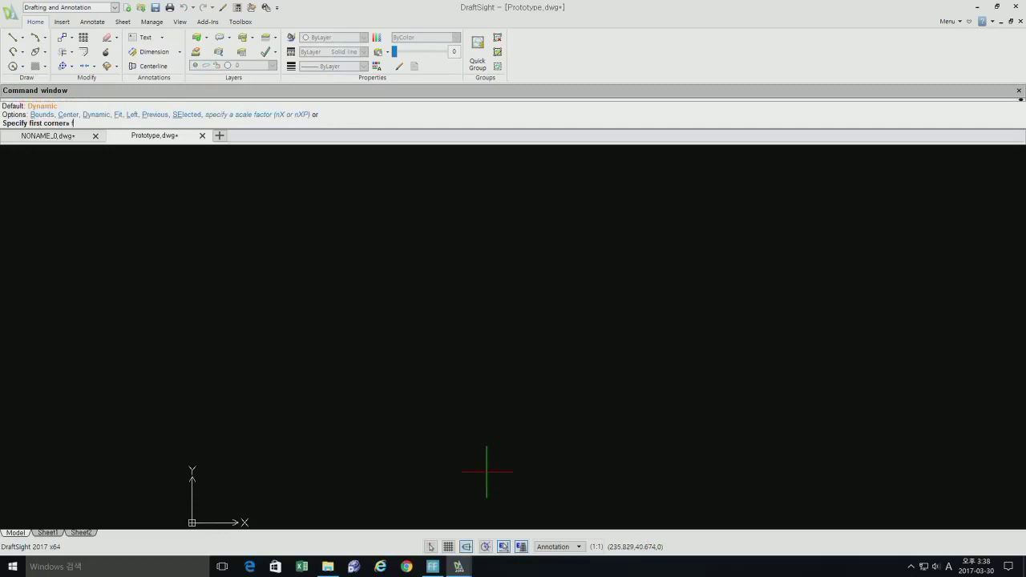
key("Return")
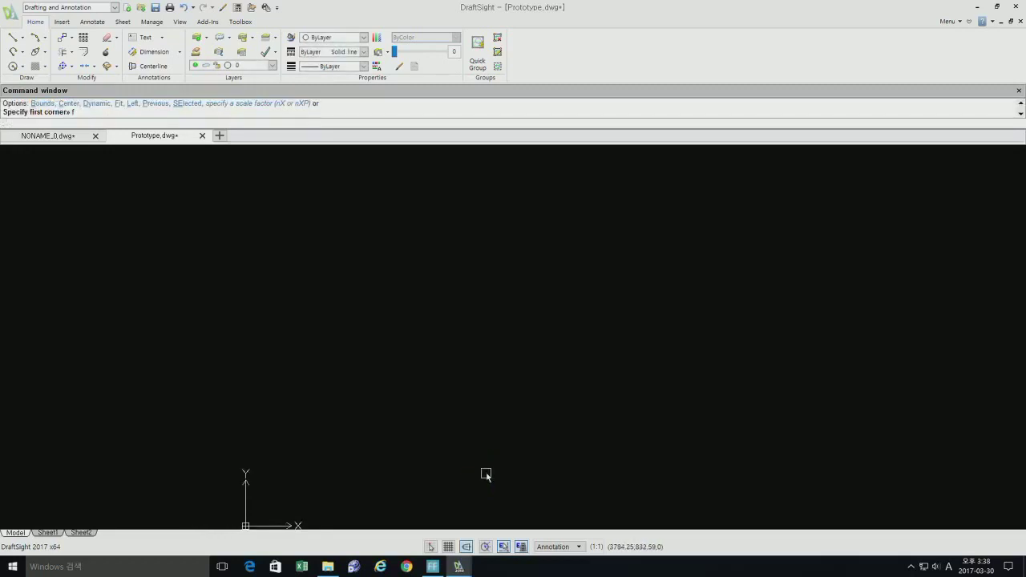
type("linescale")
key("Return")
type("8")
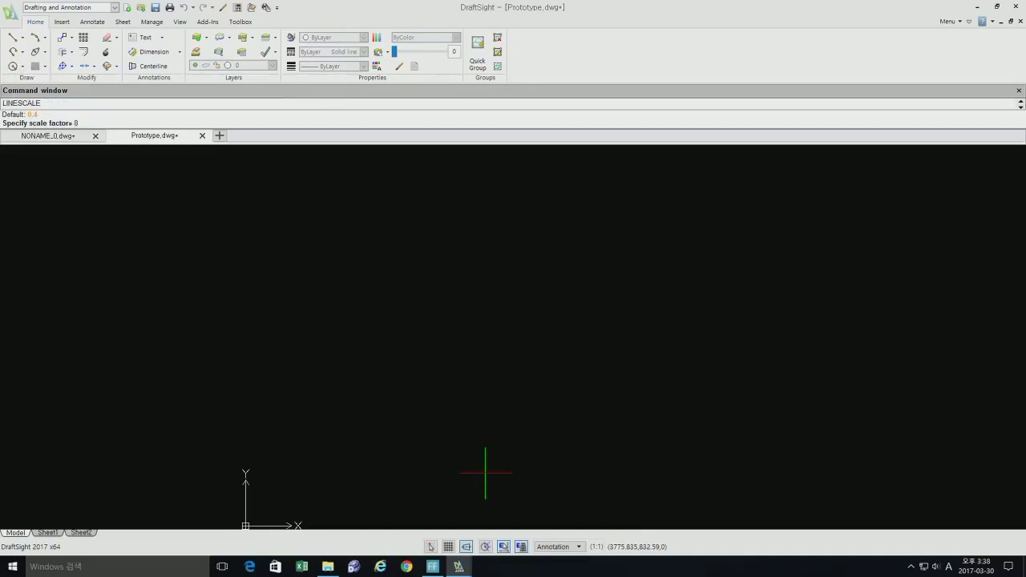
key("Return")
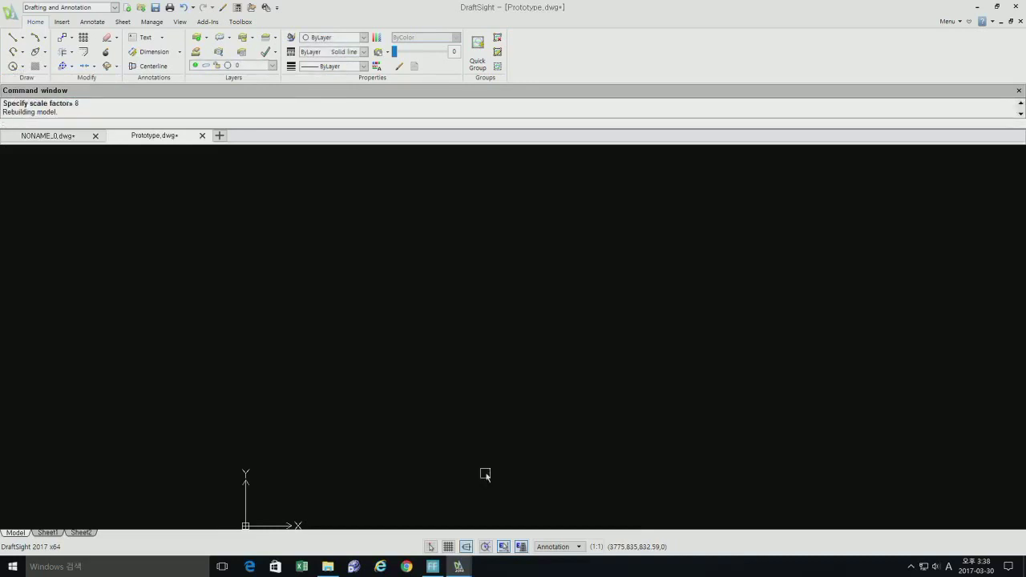
Make ele the current layer and draw a 1600 by 2400 rectangle, centred in view
left_click(273, 66)
left_click(241, 107)
key("Return")
left_click(342, 455)
type("d")
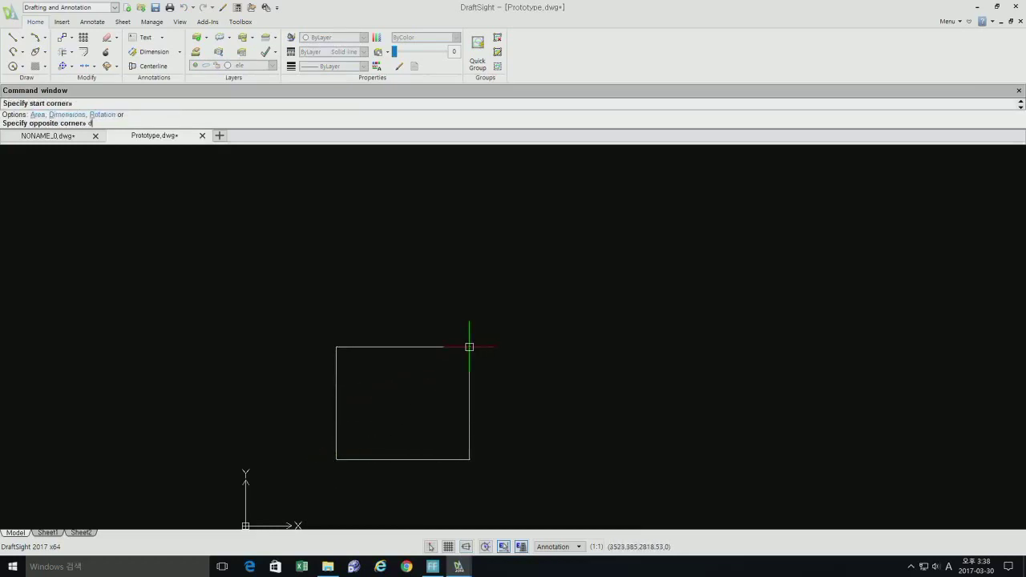
key("Return")
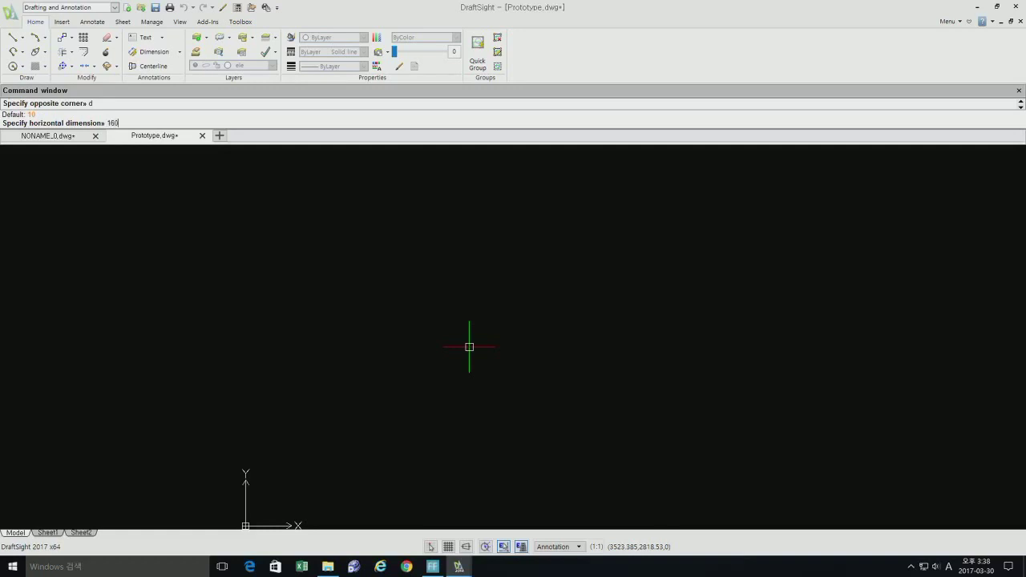
key("Return")
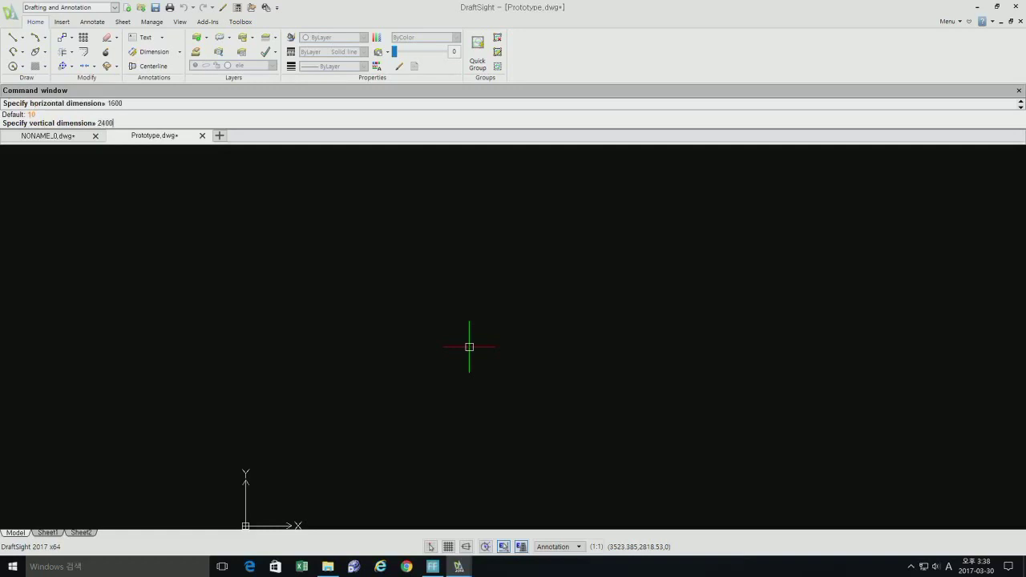
key("Return")
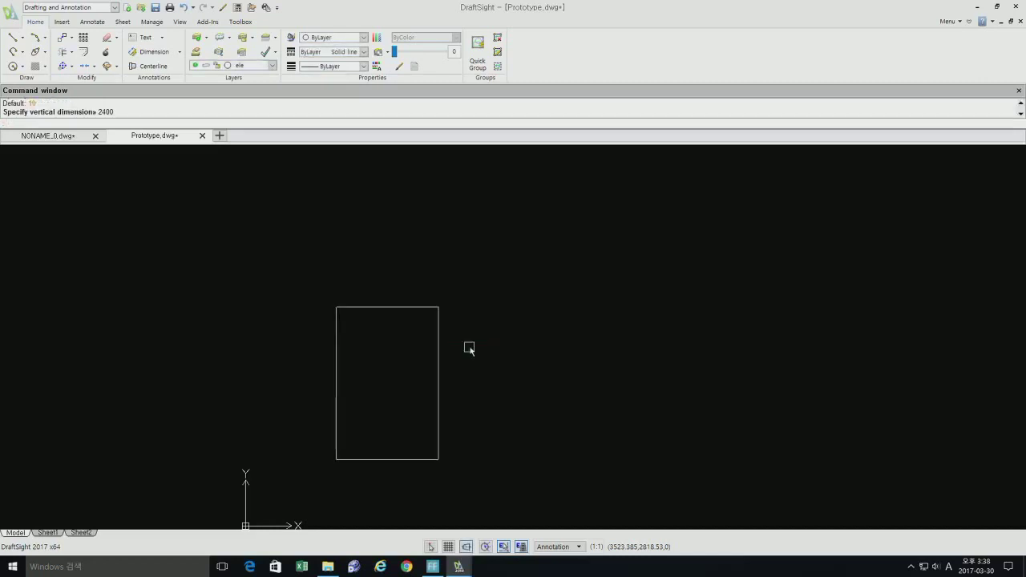
middle_click_drag(369, 388, 468, 341)
scroll(453, 334, "up", 1)
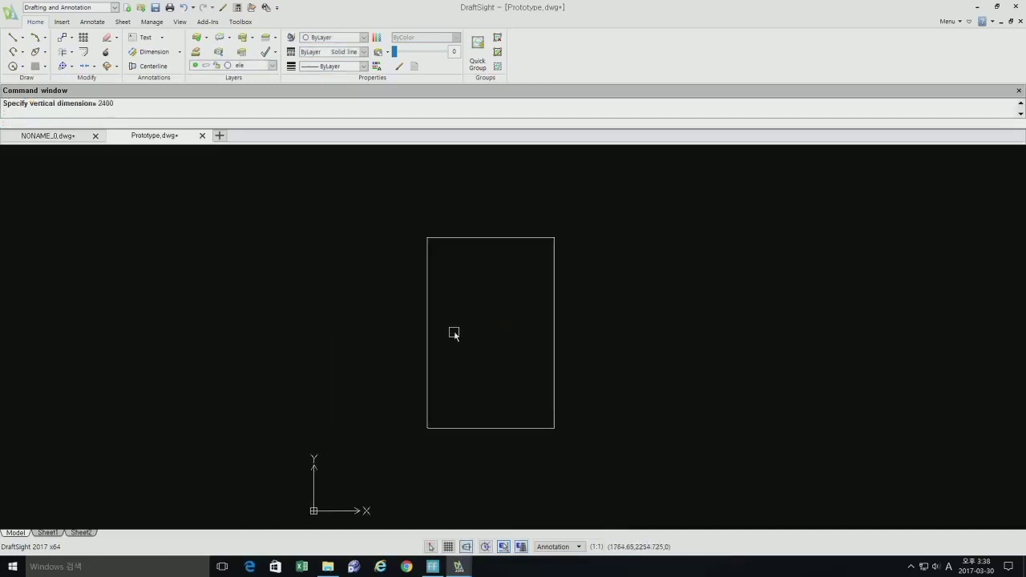
scroll(453, 334, "up", 1)
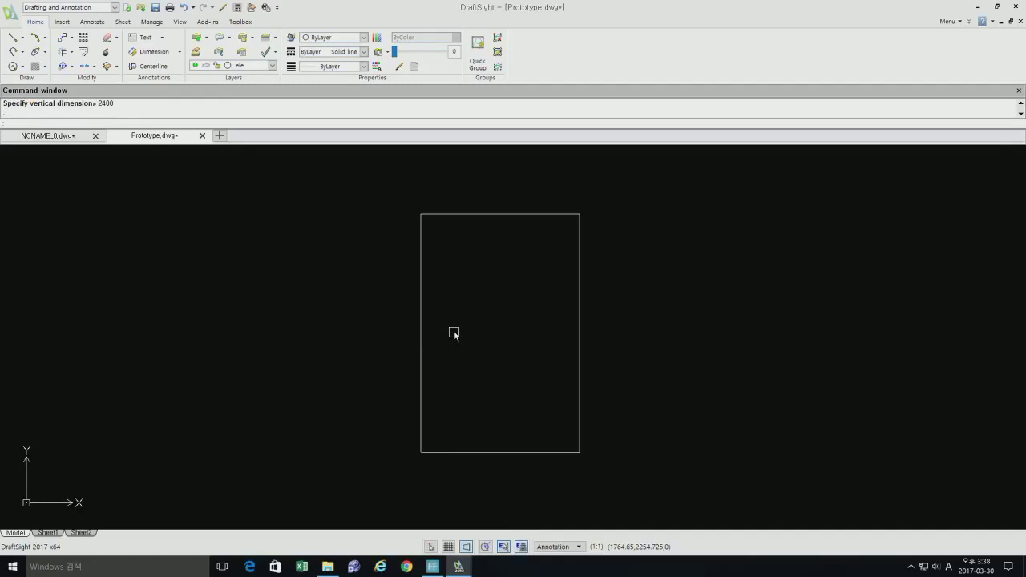
type("o")
Offset the outer rectangle 40 inward
key("Return")
type("40")
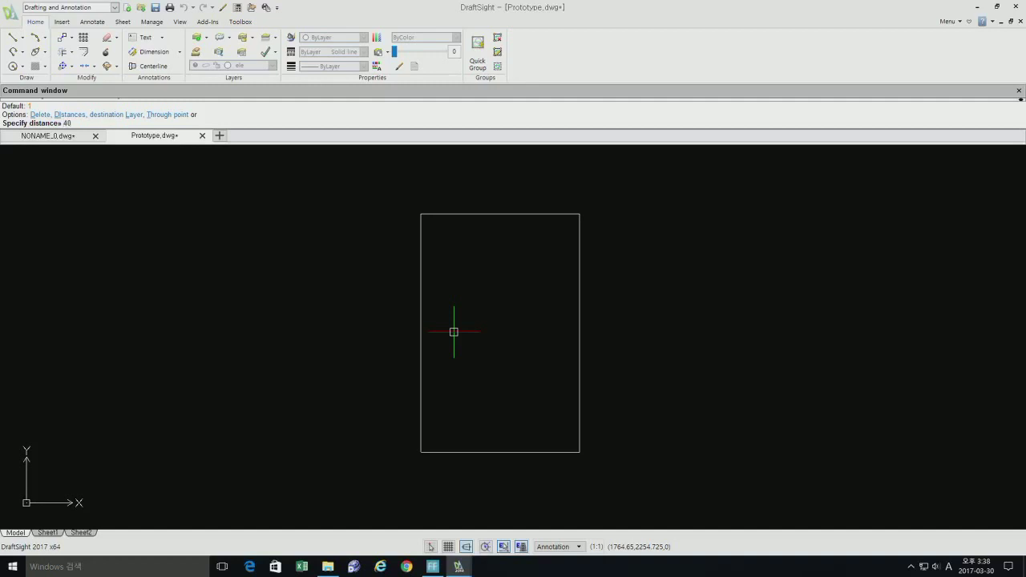
key("Return")
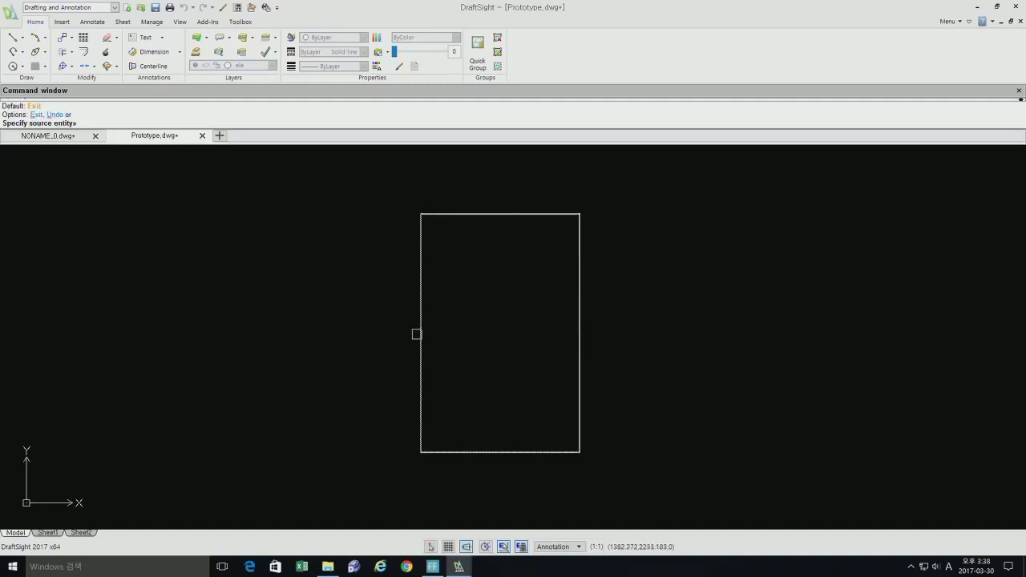
left_click(416, 334)
left_click(455, 338)
key("Return")
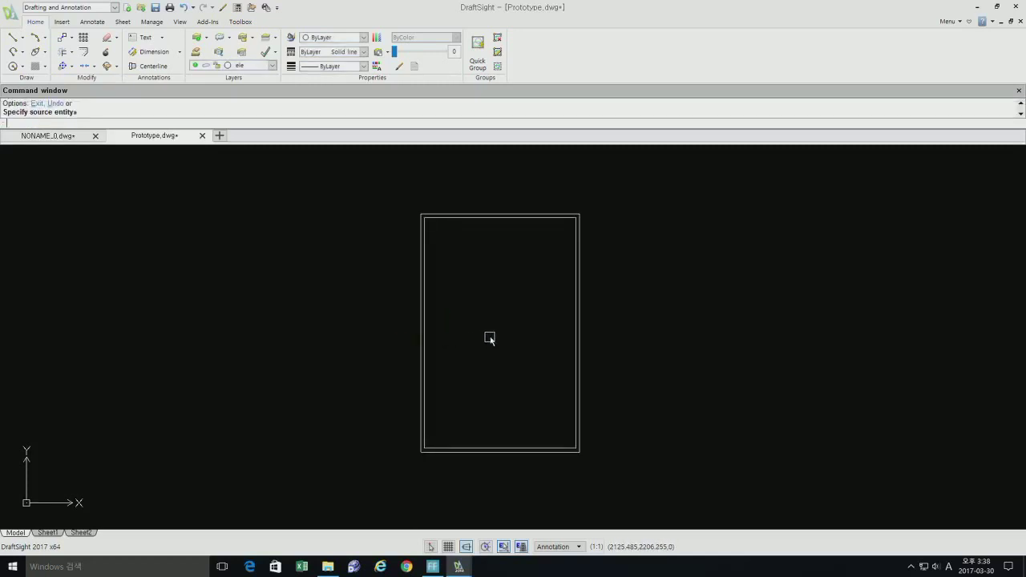
Offset the inner rectangle a further 100 inward
key("Return")
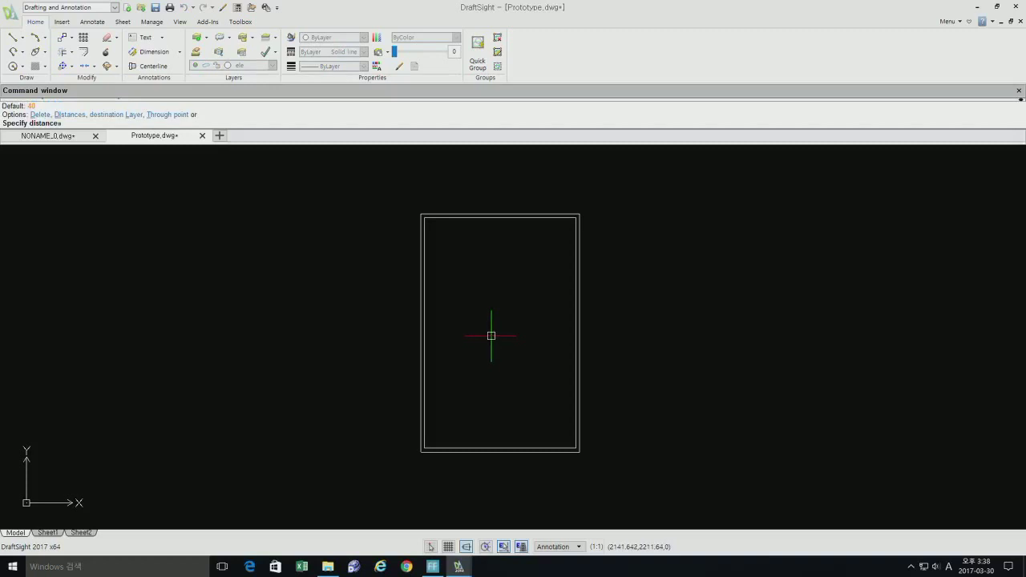
type("100")
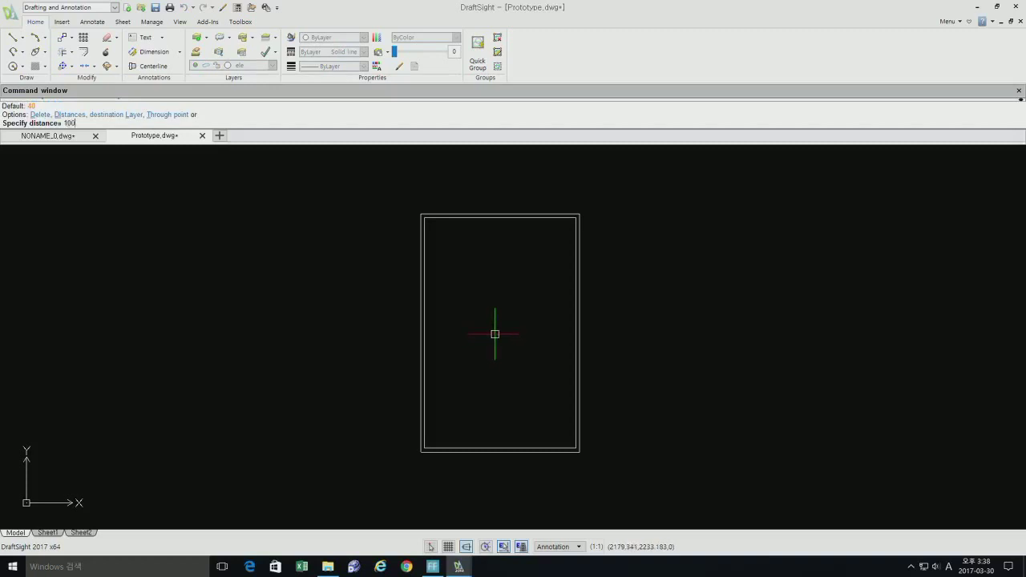
key("Return")
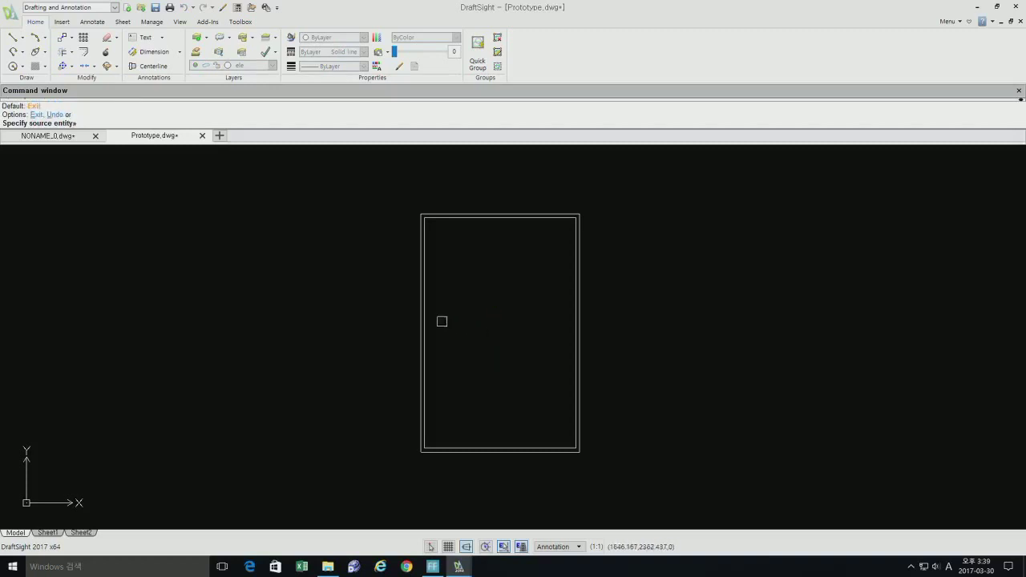
left_click(429, 322)
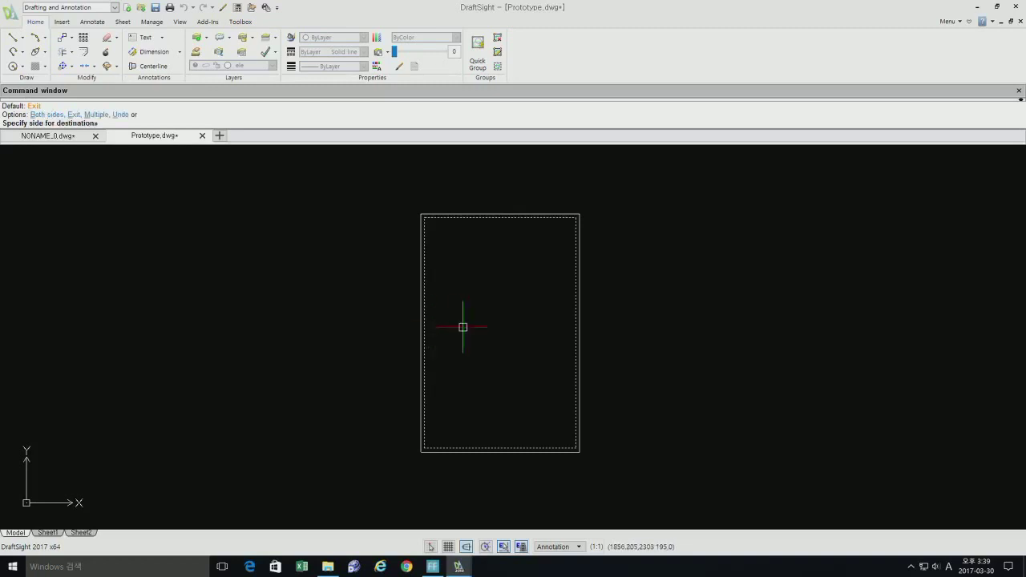
left_click(462, 324)
type("x")
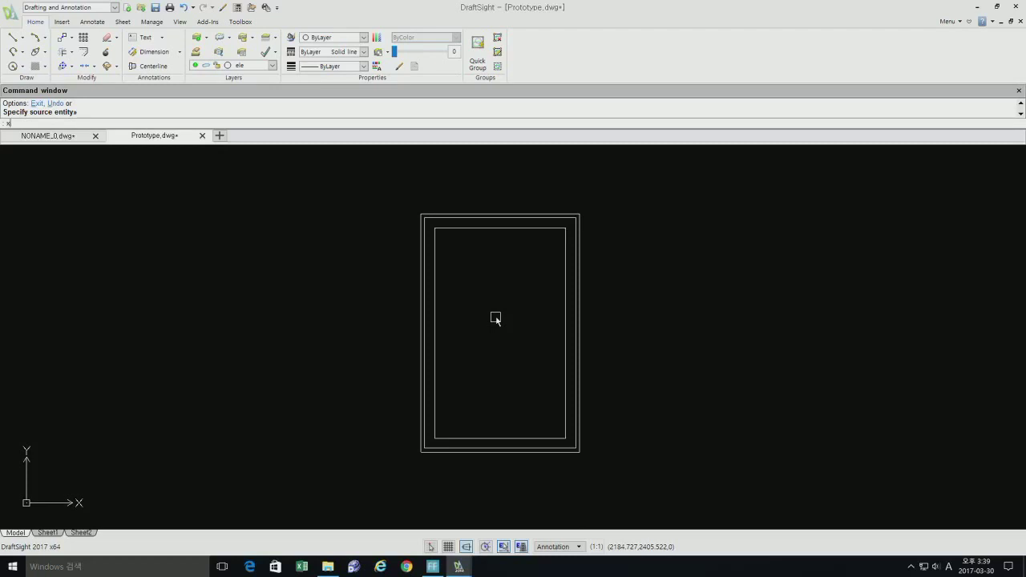
key("Return")
Explode the three nested frame rectangles into individual lines
left_click(496, 316)
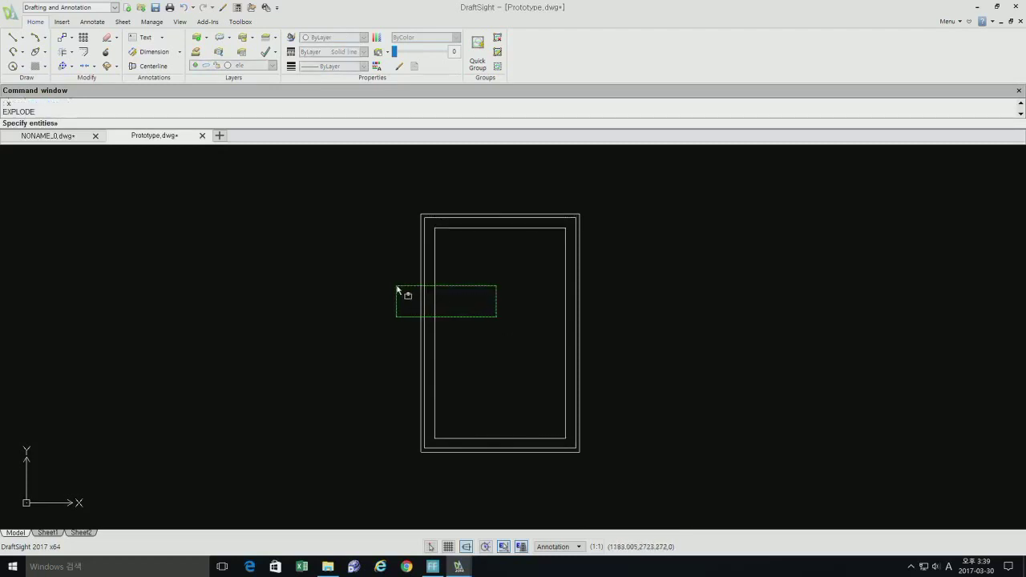
left_click(396, 287)
key("Return")
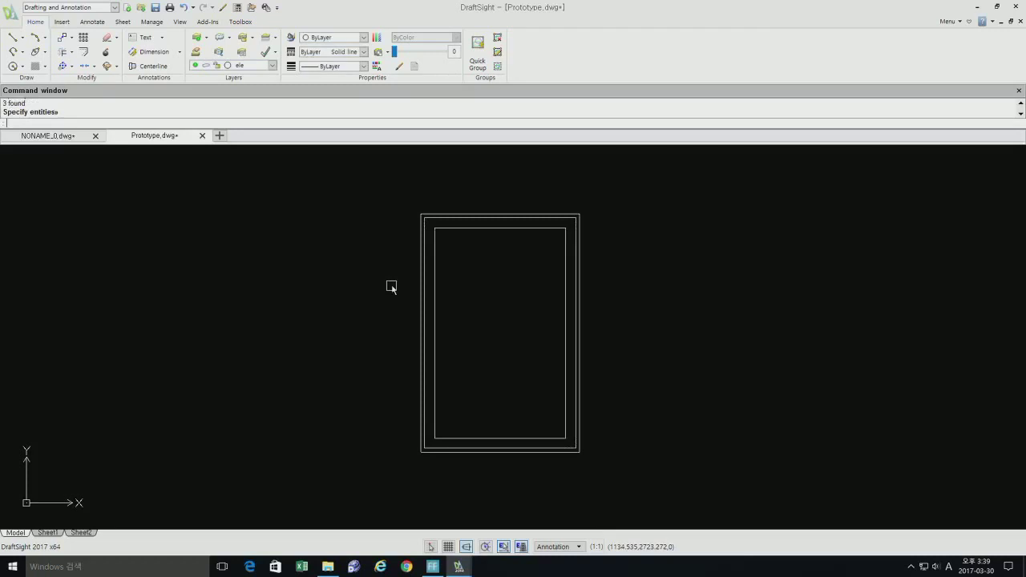
Draw a vertical centre line from the frame's top edge to its bottom edge
type("l")
key("Return")
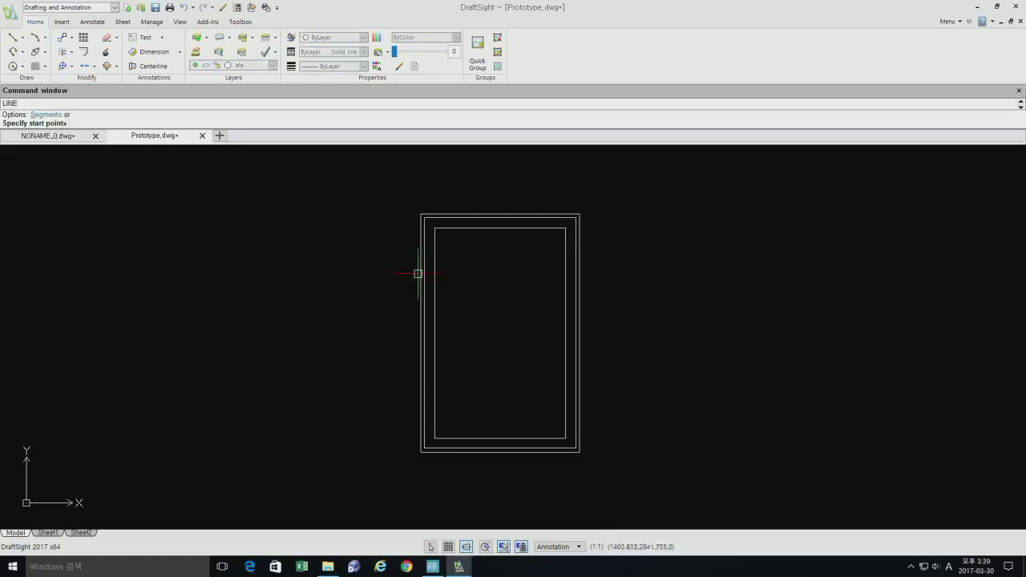
left_click(505, 218)
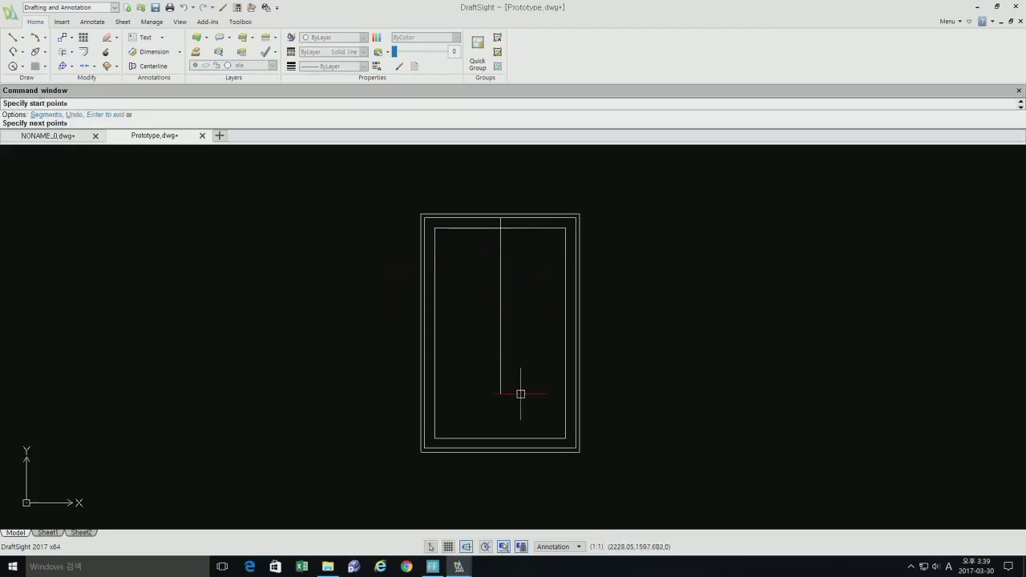
left_click(509, 448)
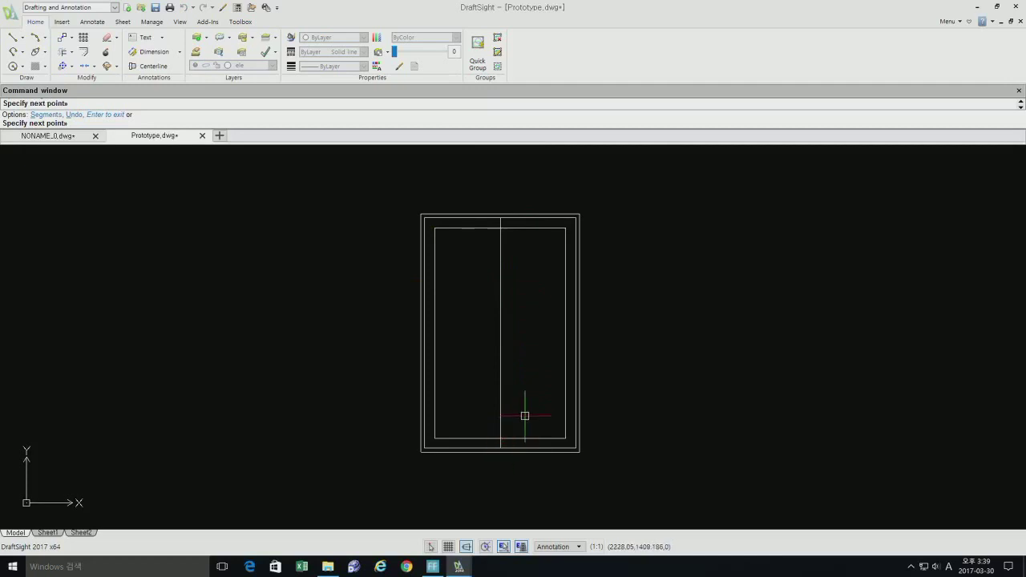
key("Return")
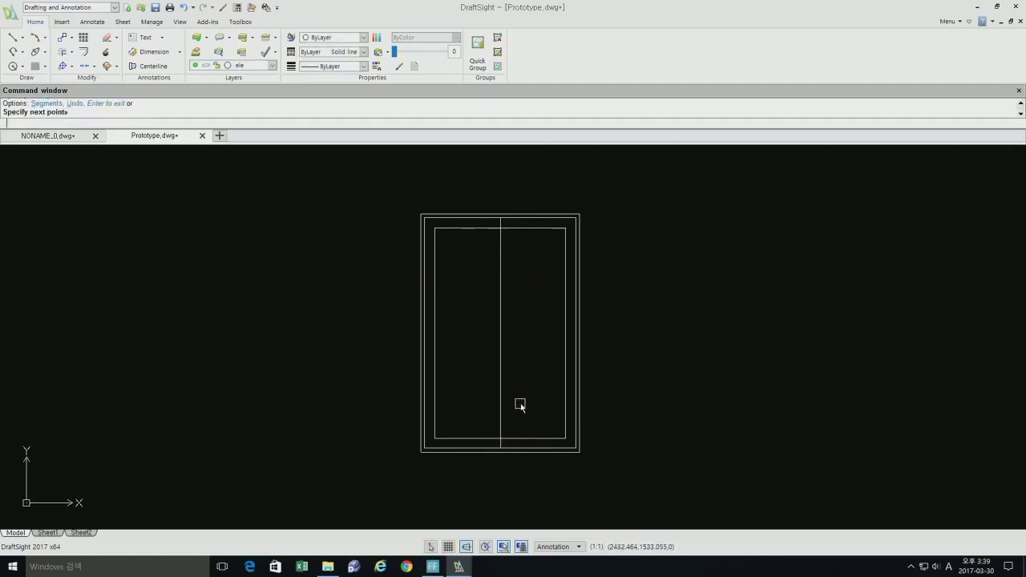
type("o")
Offset the centre line 50 to the left and 50 to the right
key("Return")
type("50")
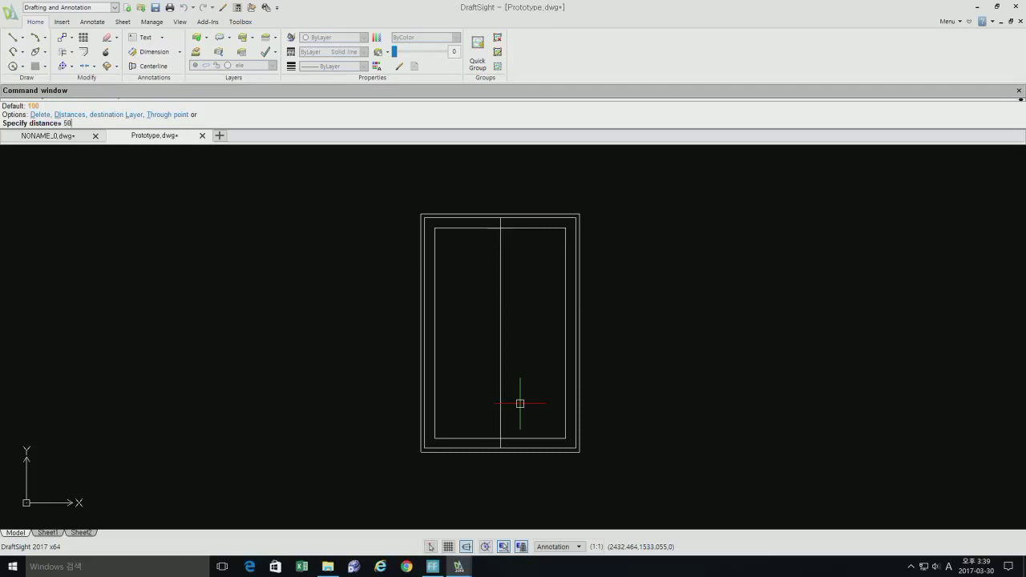
key("Return")
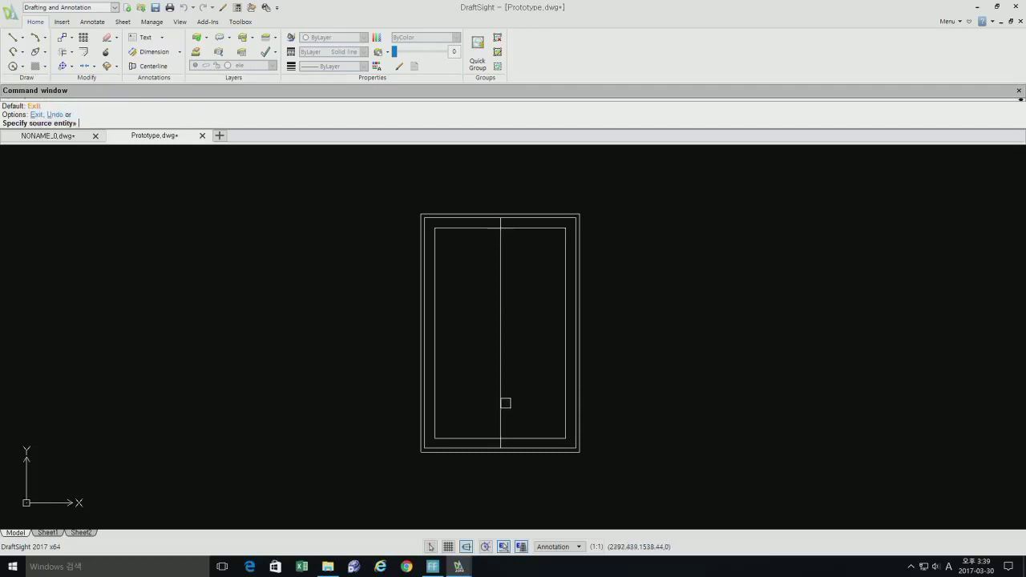
left_click(500, 403)
left_click(477, 403)
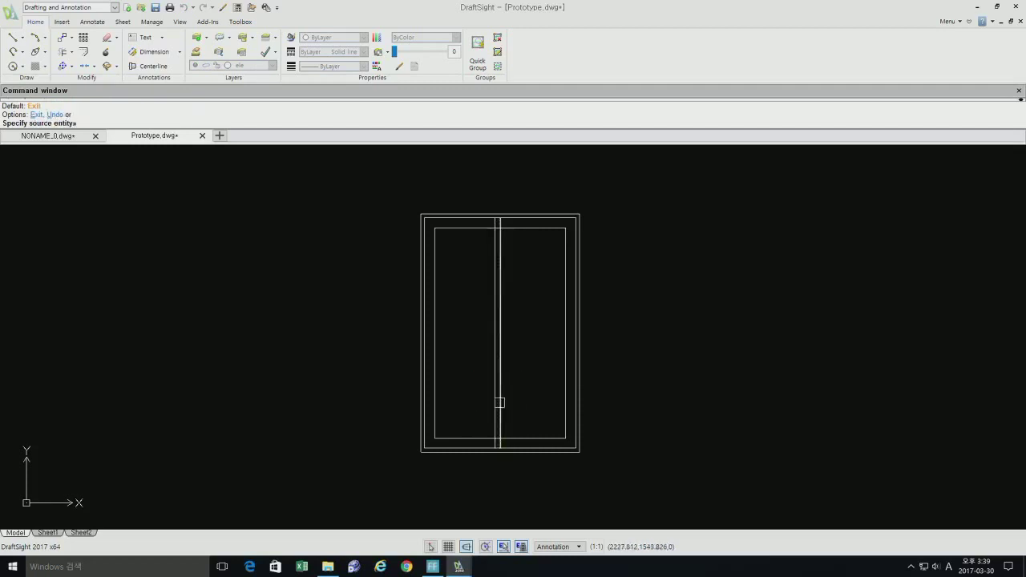
left_click(500, 404)
left_click(528, 405)
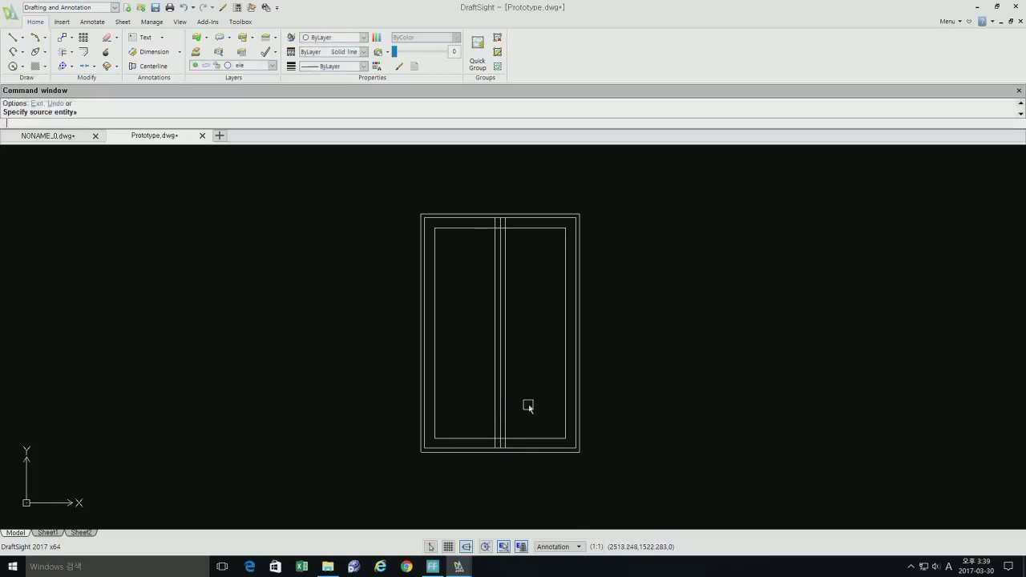
scroll(490, 376, "up", 1)
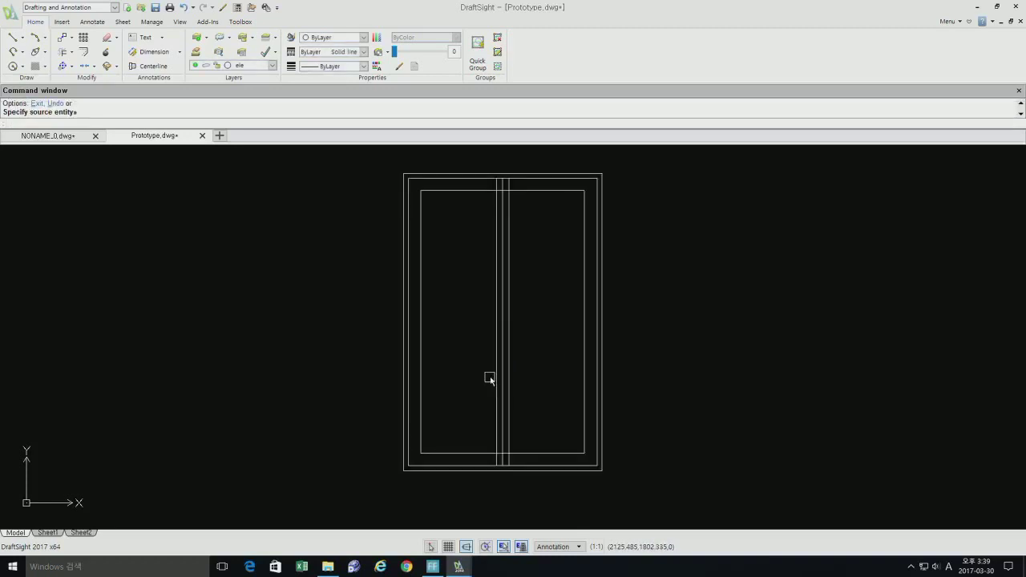
type("e")
Delete the vertical centre line
key("Return")
type("E")
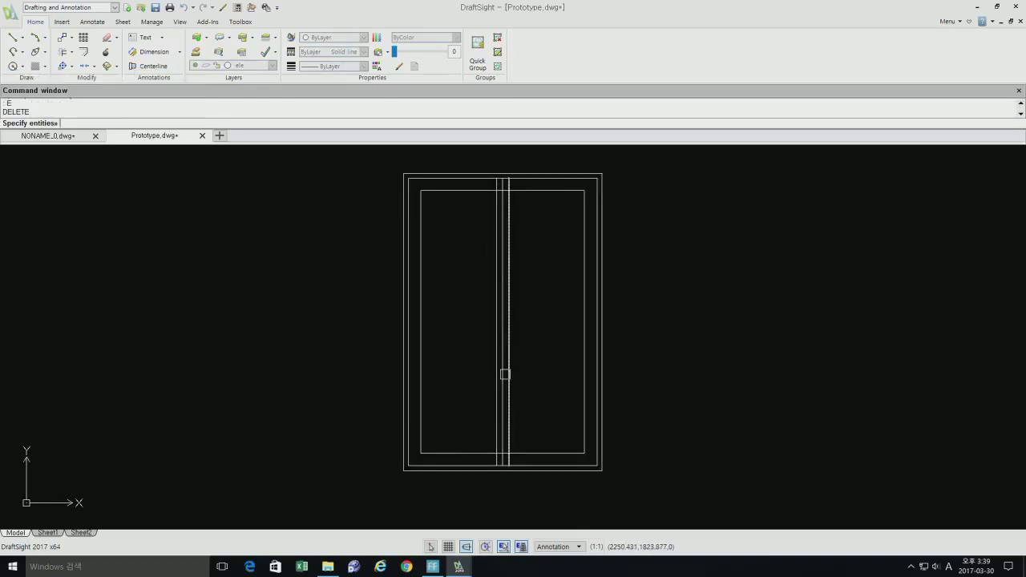
left_click(504, 376)
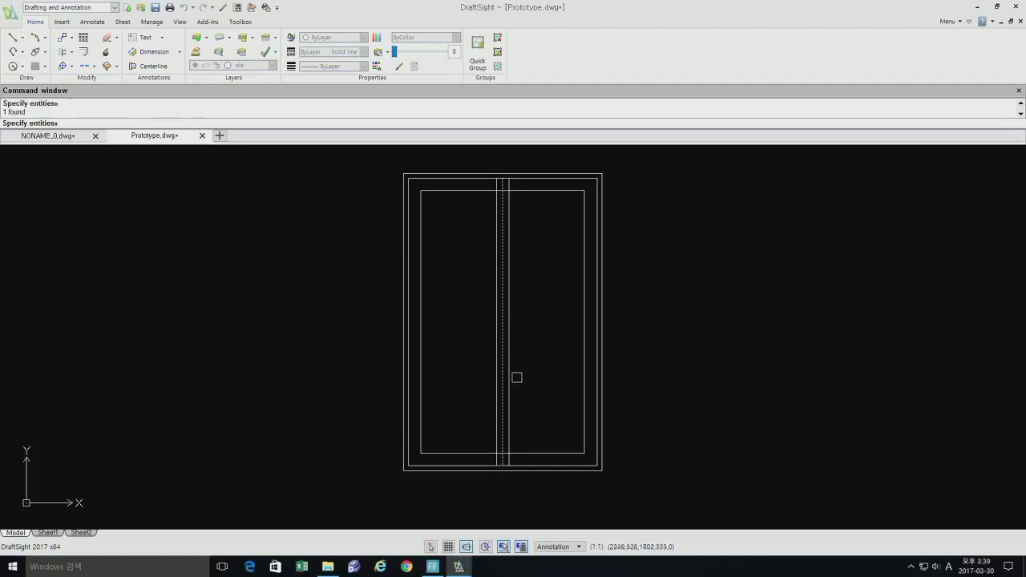
key("Return")
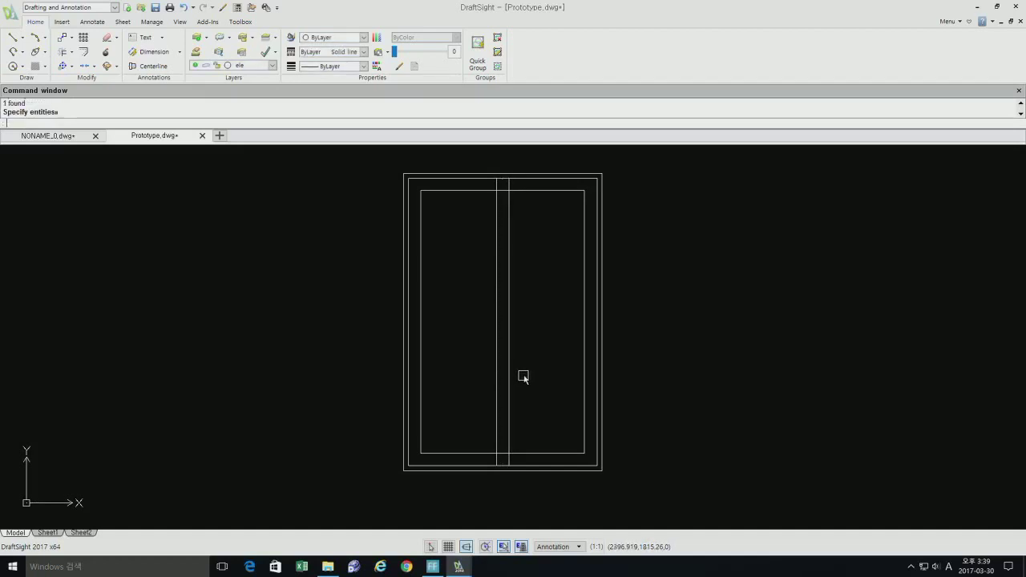
Trim the inner top and bottom frame edges inside the mullion strip
type("tr")
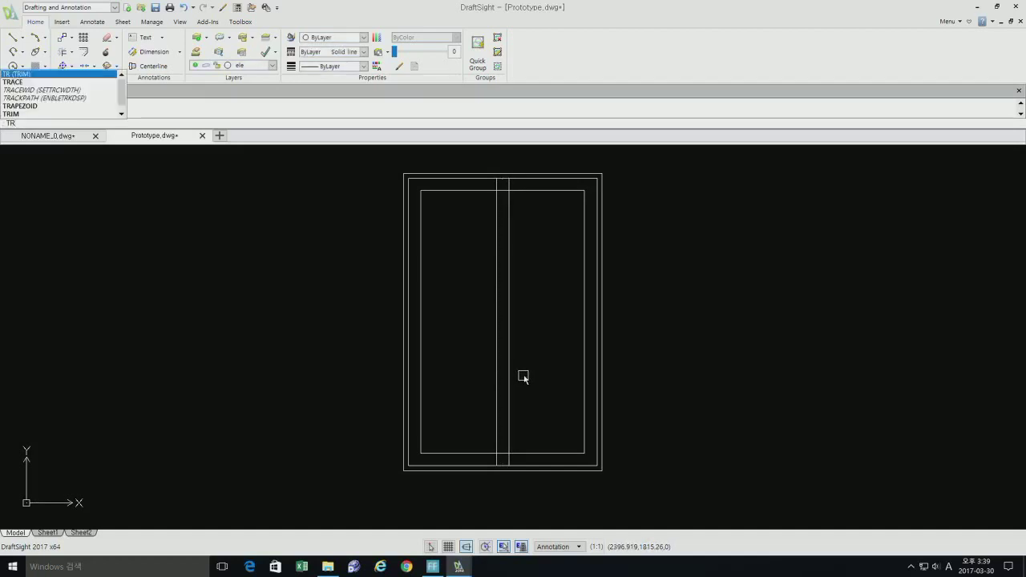
key("Return")
key("Return")
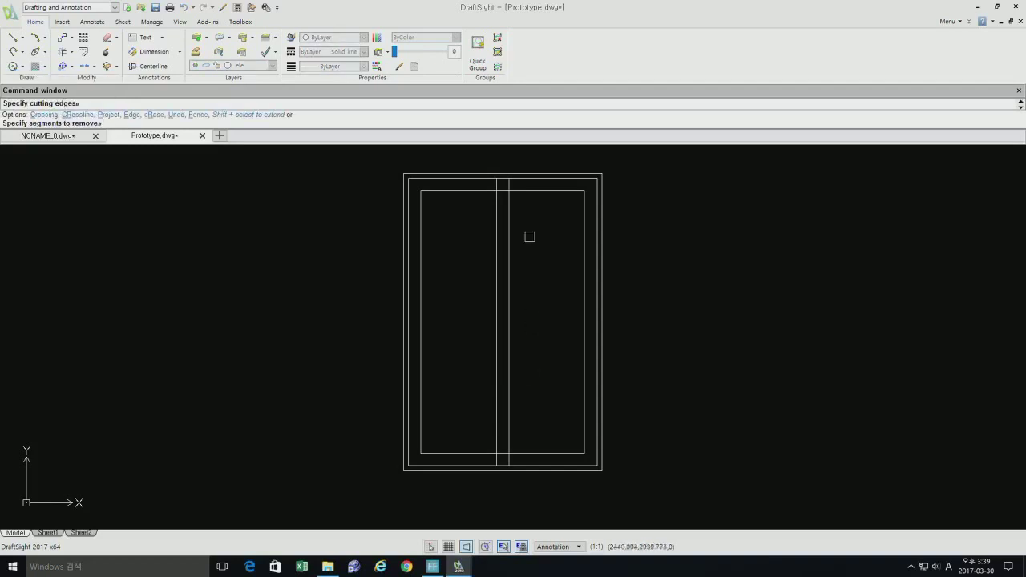
left_click(495, 185)
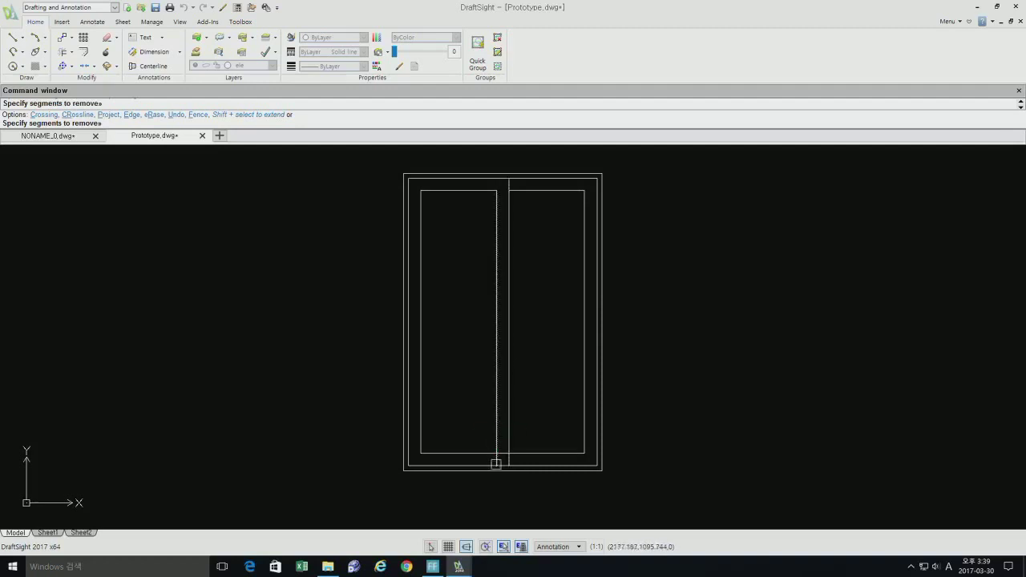
left_click(502, 453)
left_click(496, 458)
key("Return")
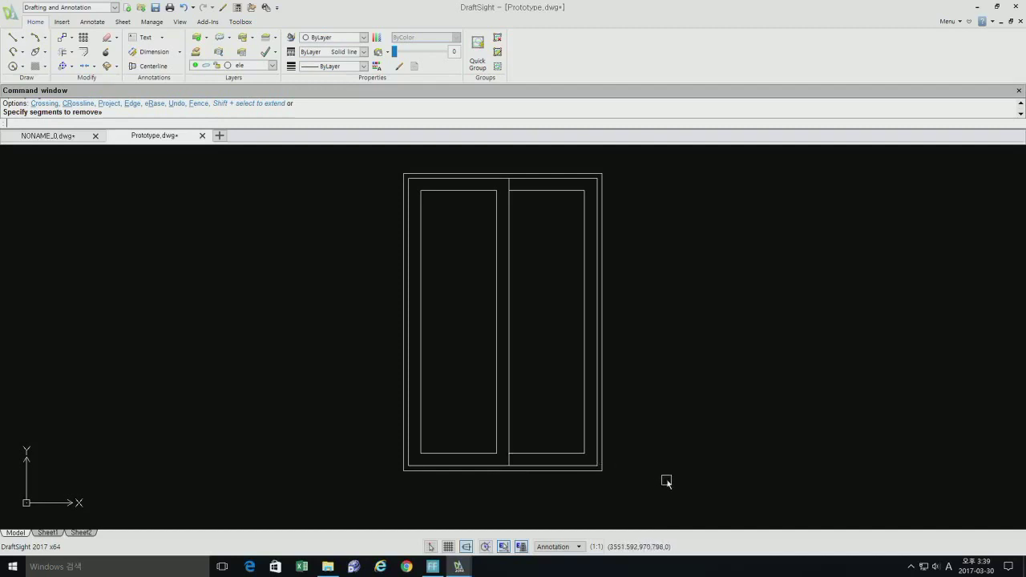
type("o")
key("Return")
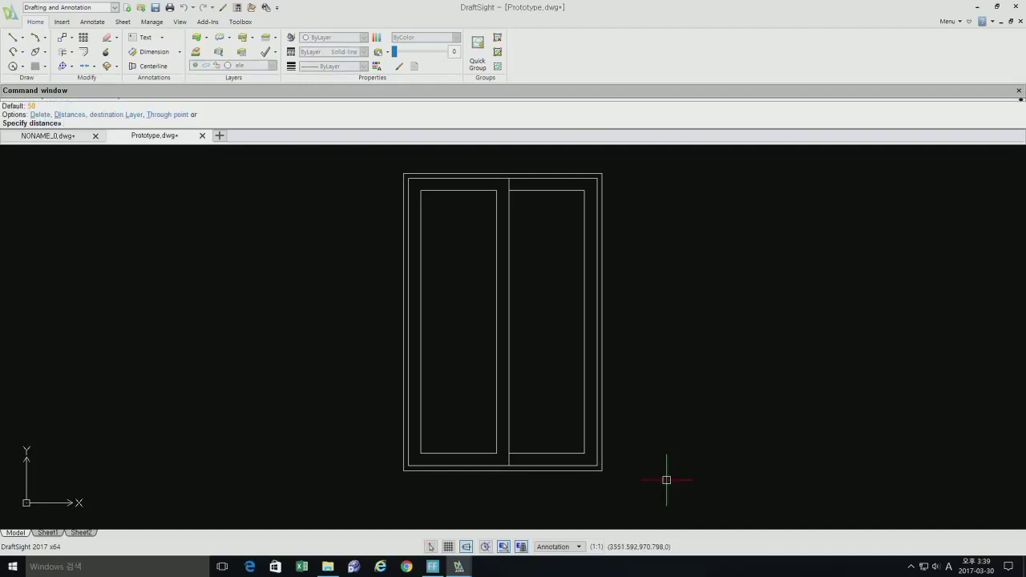
type("700")
Offset both leaves' bottom edges 700 upward
key("Return")
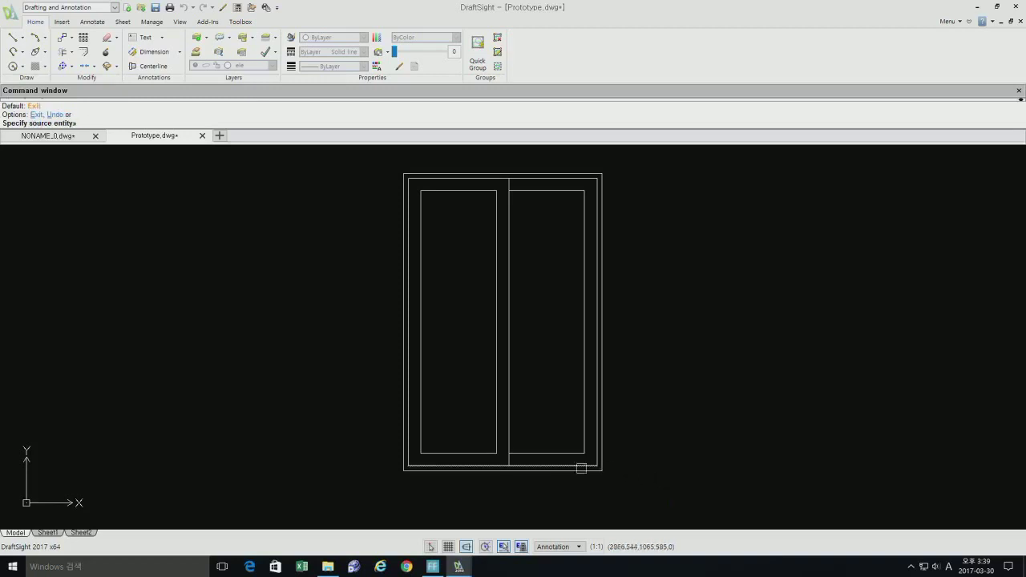
left_click(545, 452)
left_click(547, 438)
left_click(466, 452)
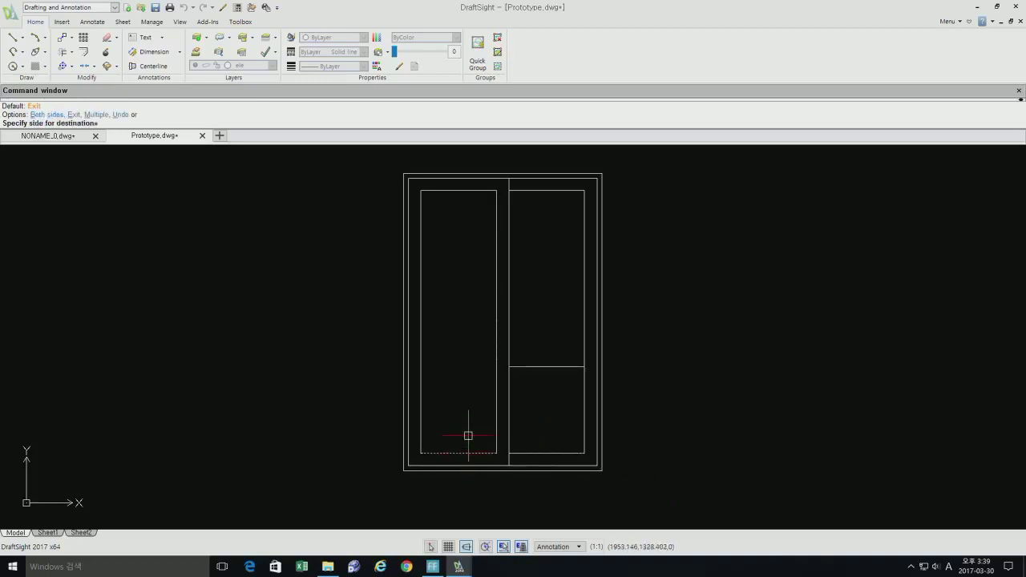
left_click(469, 431)
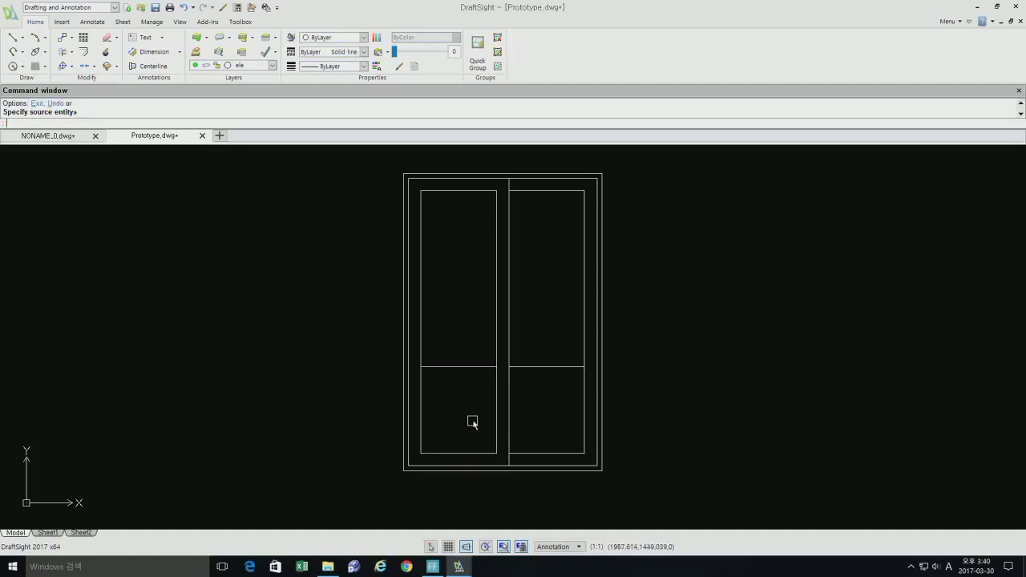
Offset both new horizontal lines a further 100 upward to form the rails
key("Return")
key("Return")
type("100")
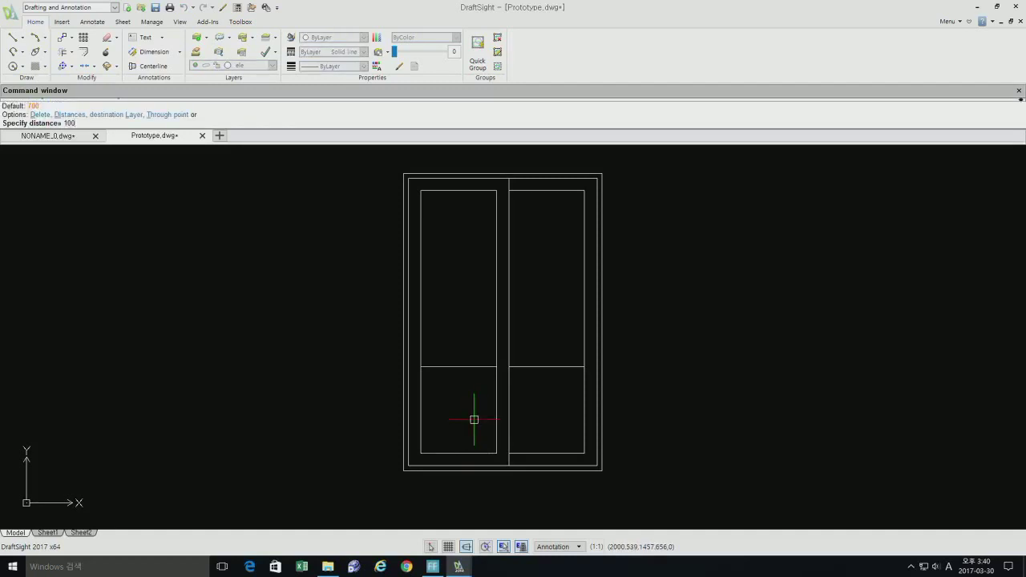
key("Return")
left_click(468, 366)
left_click(474, 337)
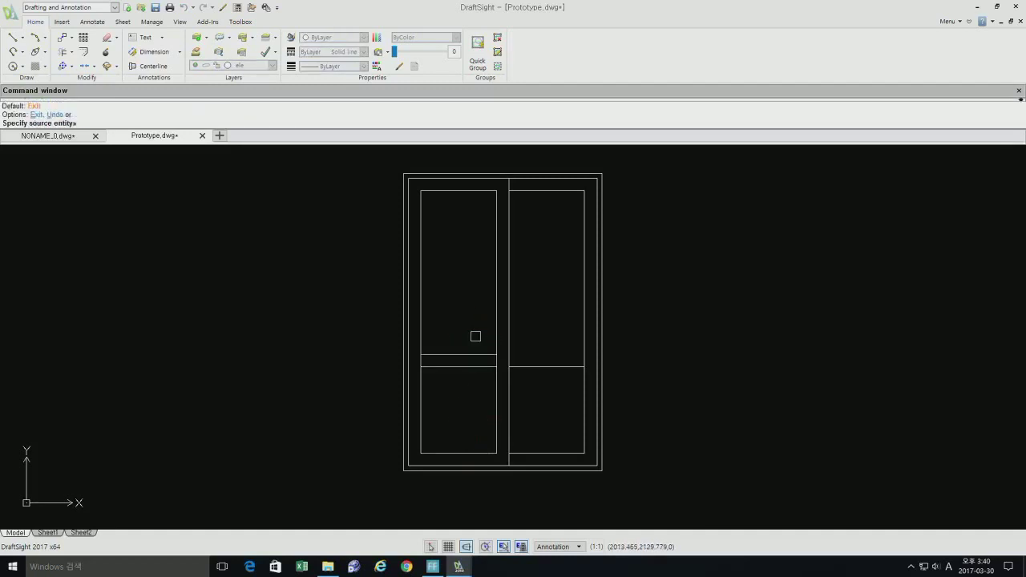
left_click(542, 365)
left_click(542, 336)
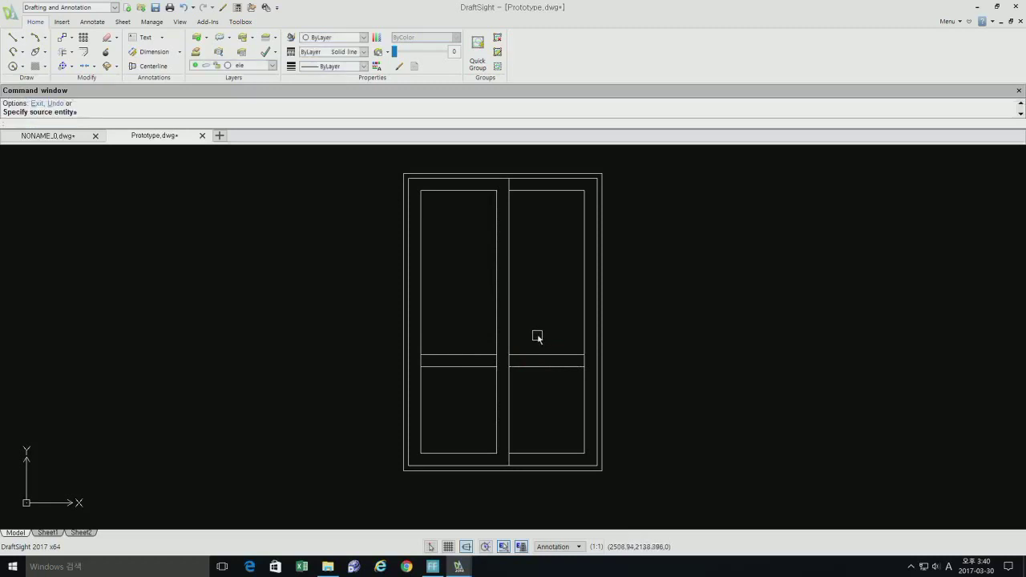
type("tr")
Trim the leaves' side edges between the rails
key("Return")
key("Return")
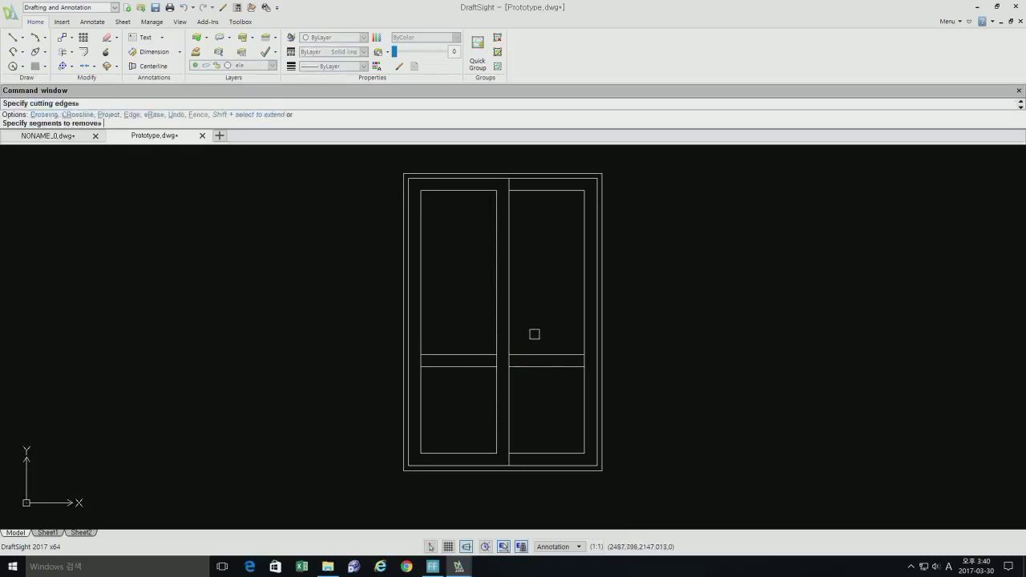
left_click(496, 361)
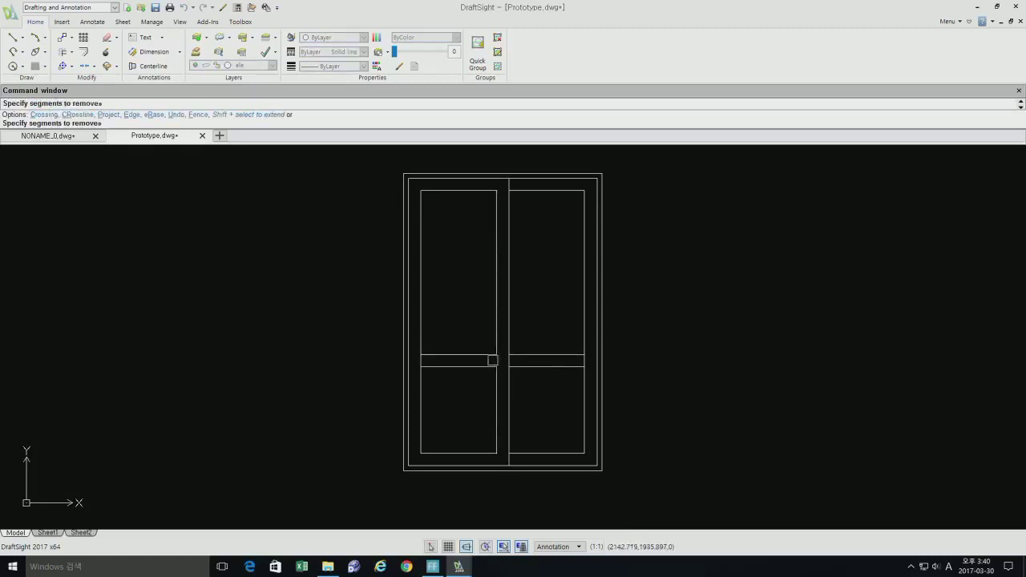
left_click(424, 360)
left_click(584, 359)
key("Return")
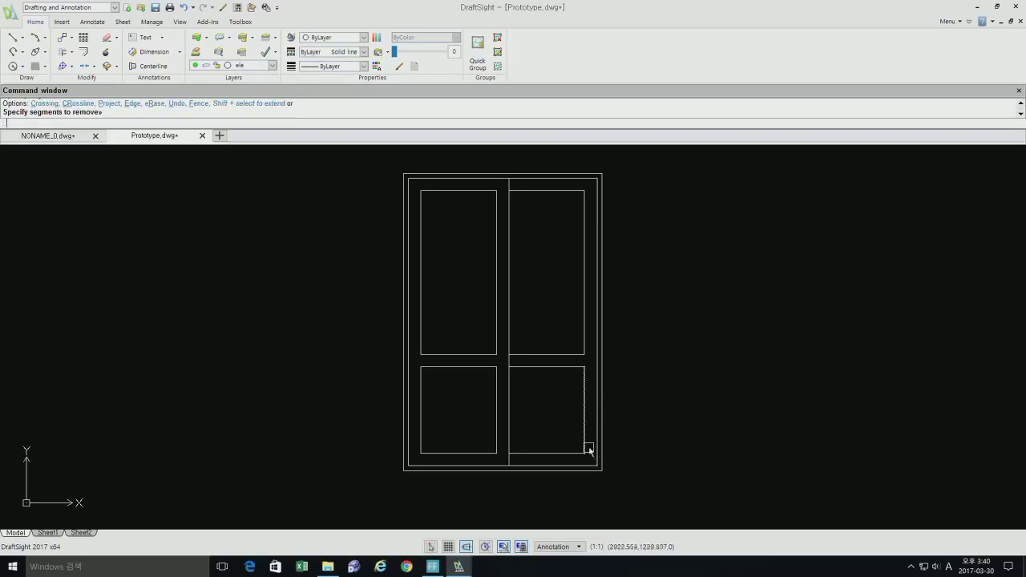
left_click(591, 456)
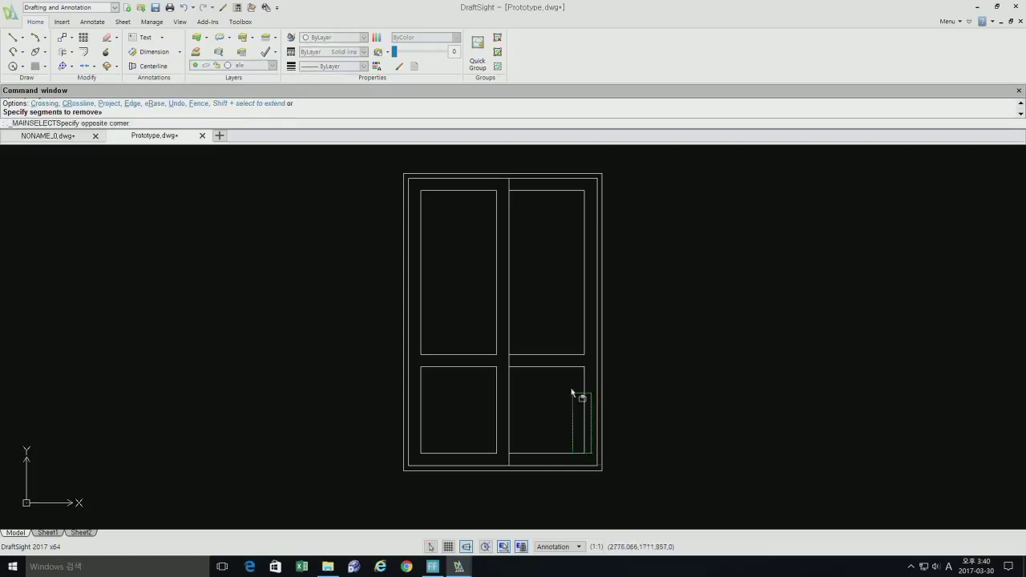
Move the four upper and lower panel rectangles onto the cyan fin layer
left_click(556, 190)
left_click(537, 453)
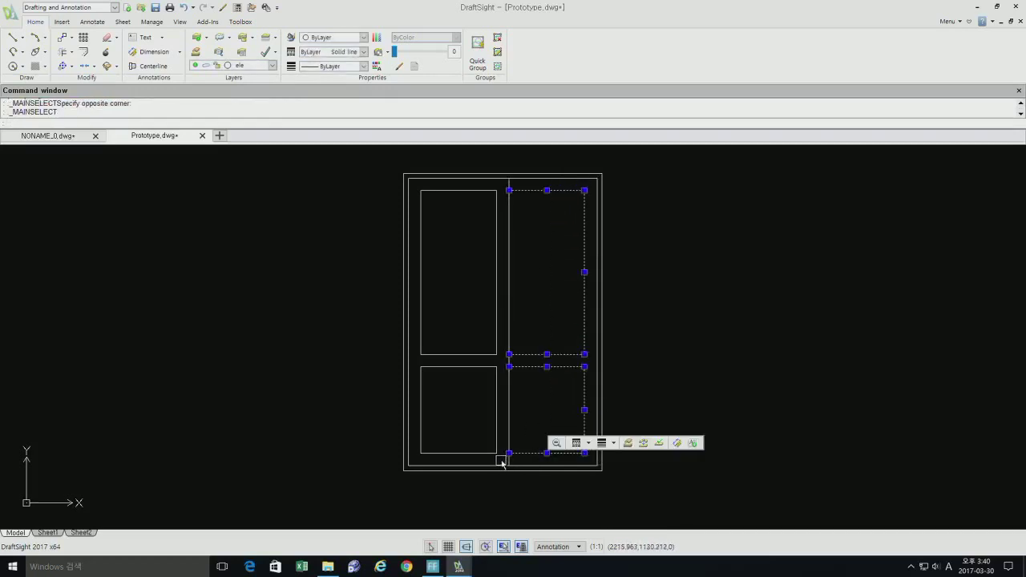
left_click(502, 462)
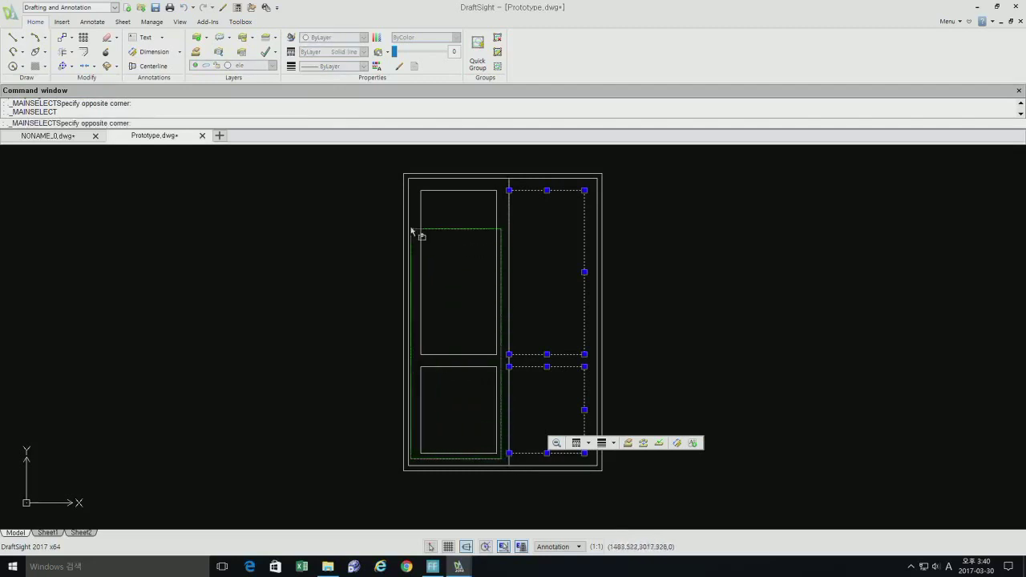
left_click(414, 187)
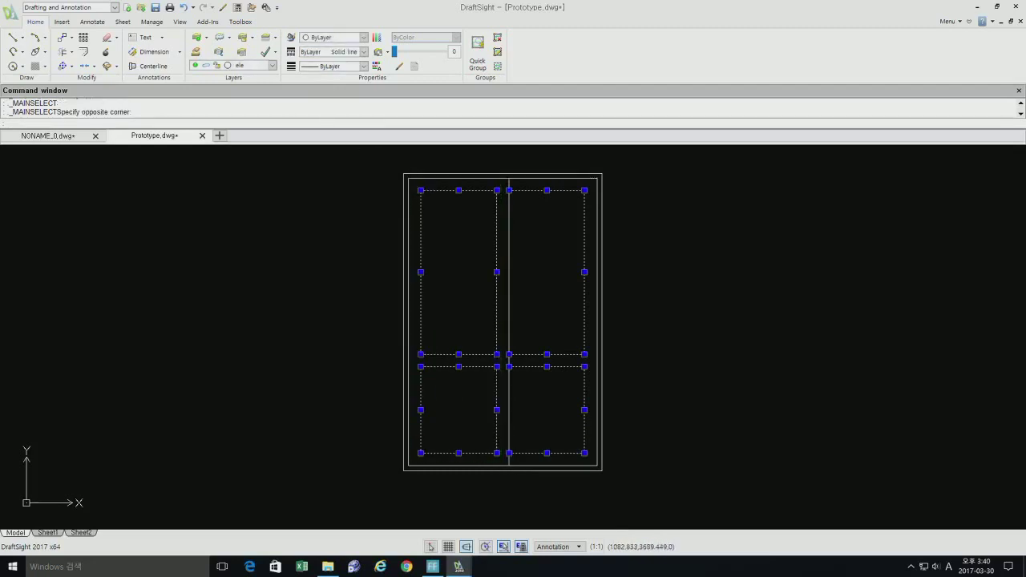
left_click(271, 68)
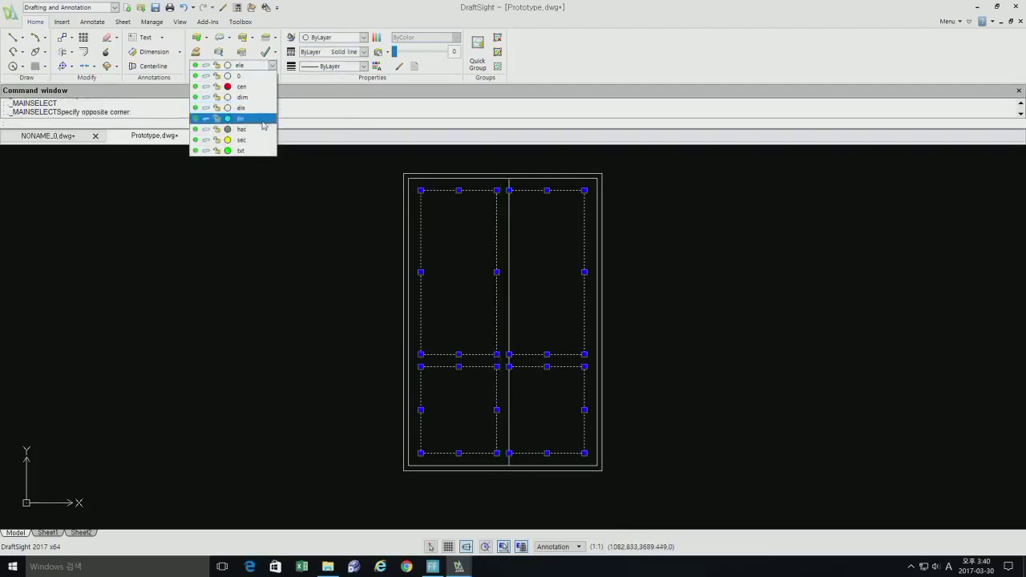
left_click(232, 117)
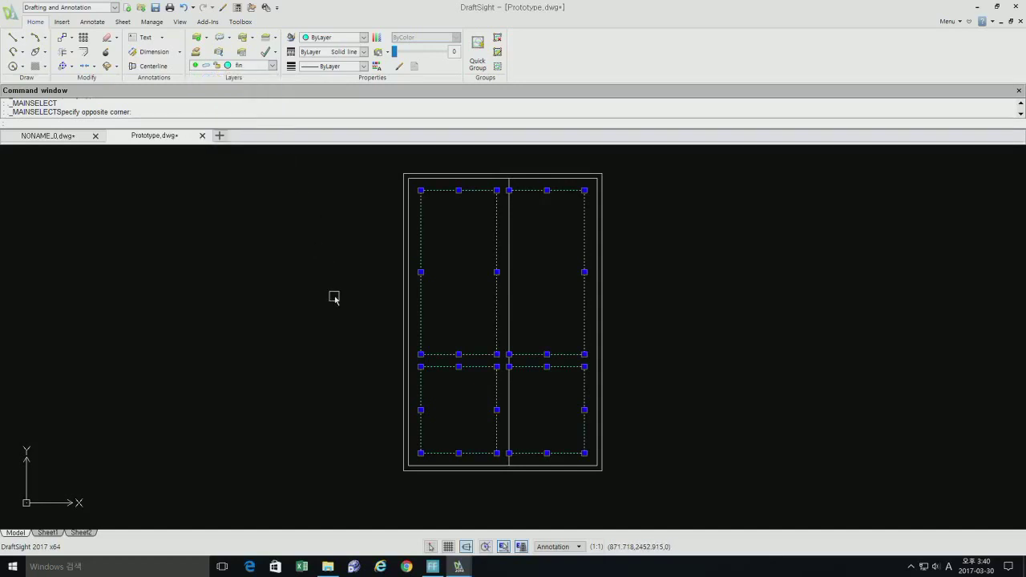
key("Escape")
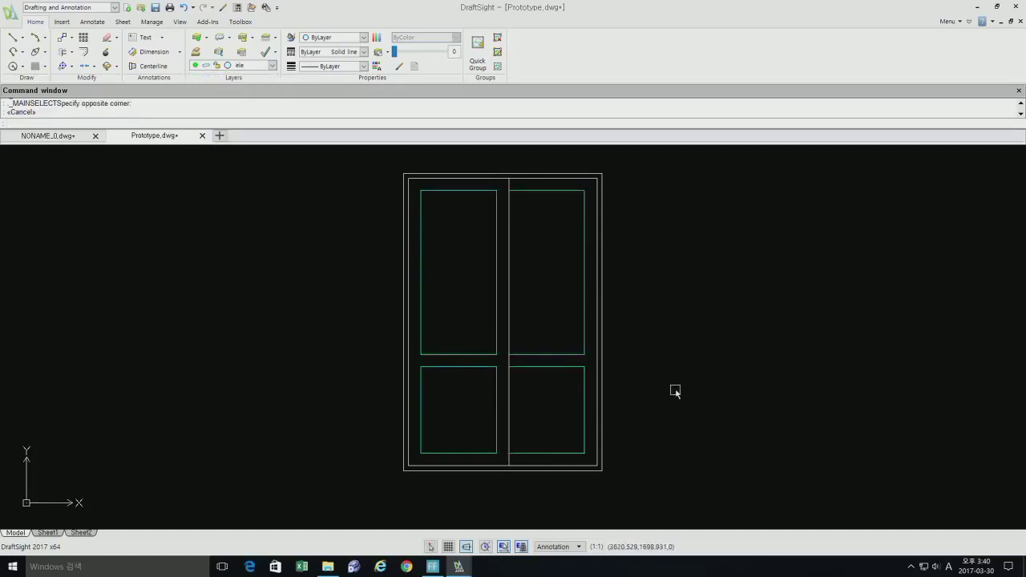
middle_click_drag(671, 390, 655, 398)
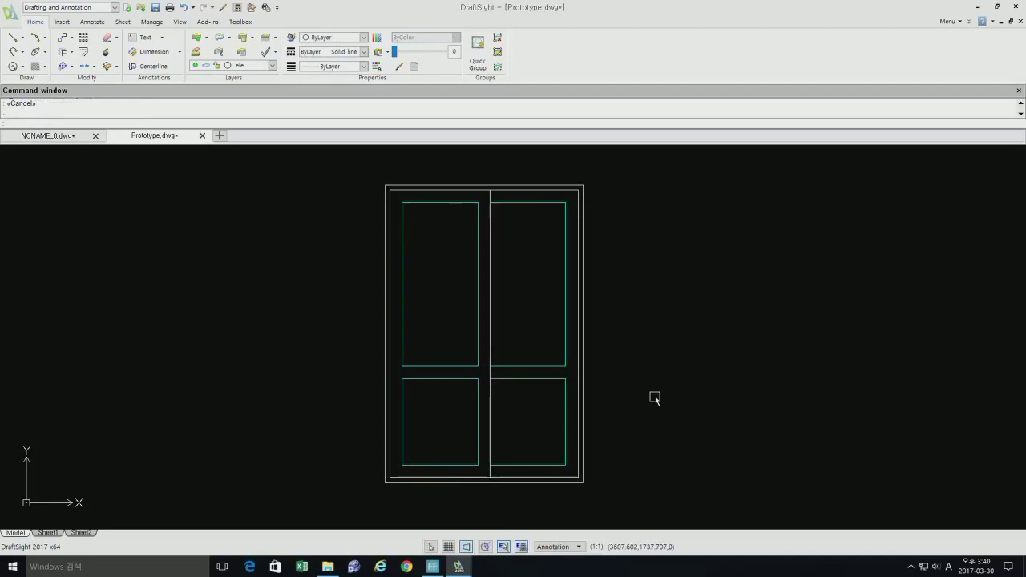
Erase the duplicated outer lines on the door's top, right and bottom sides
type("e")
key("Return")
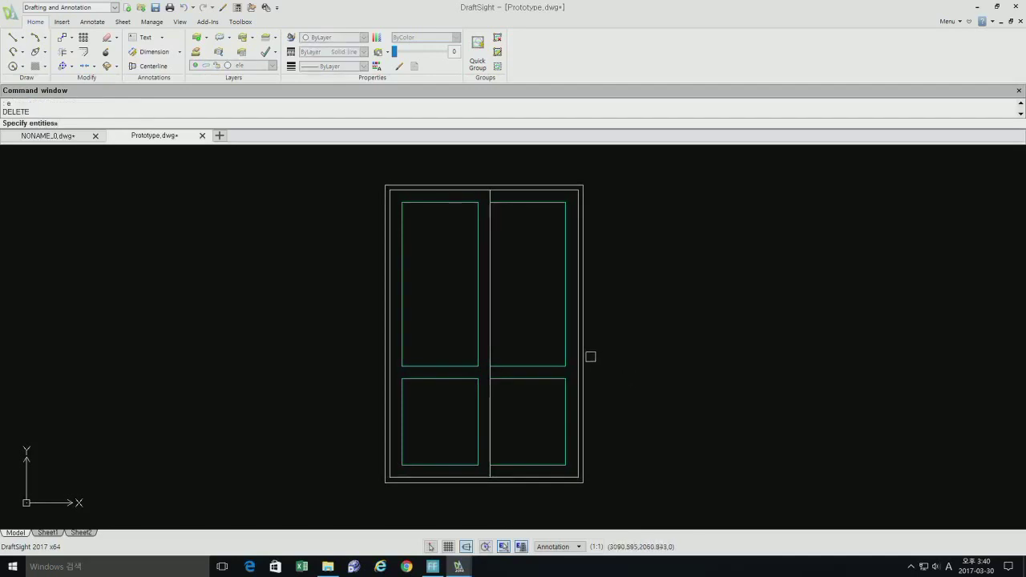
left_click(585, 356)
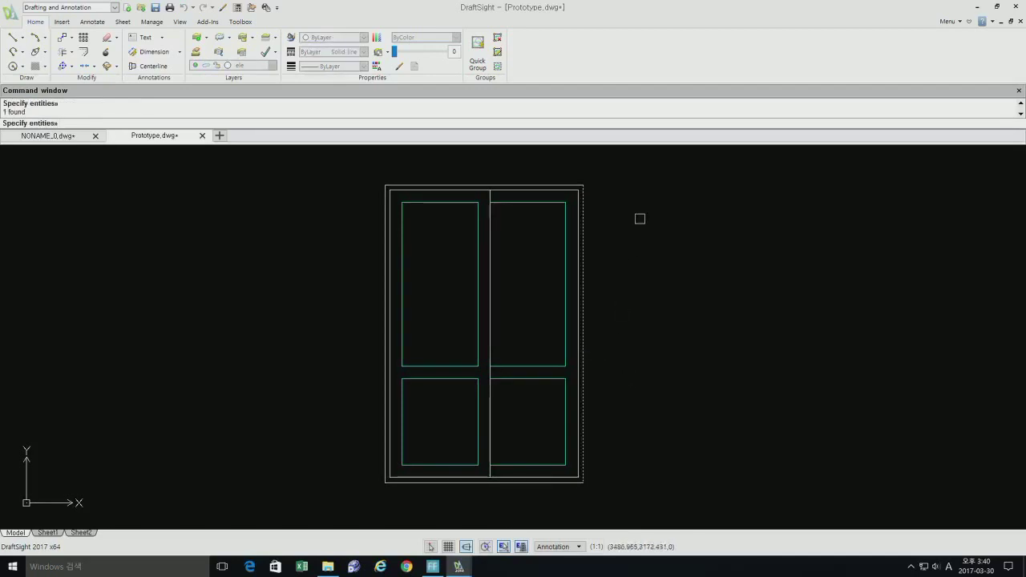
left_click(584, 183)
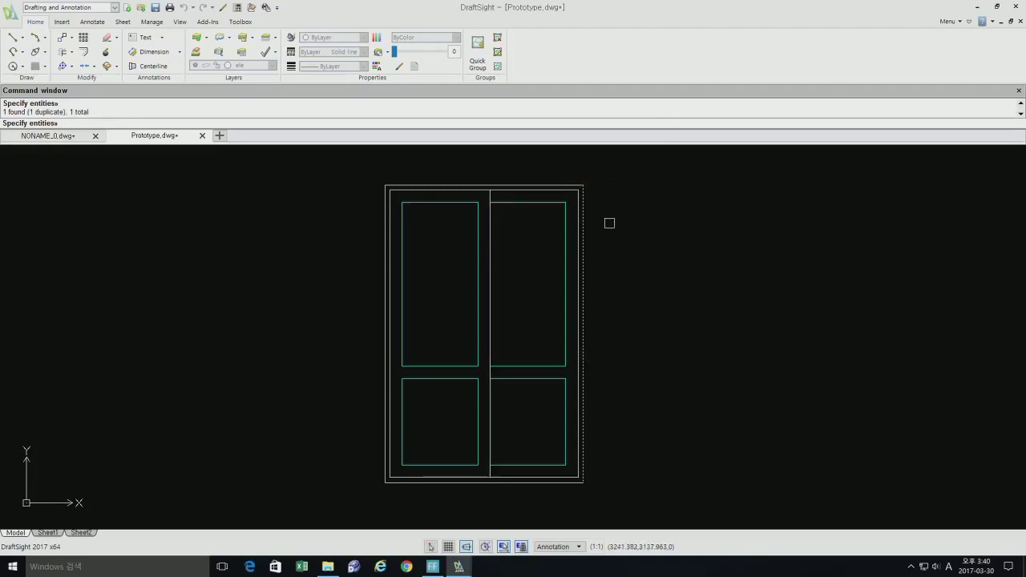
key("Return")
key("Return")
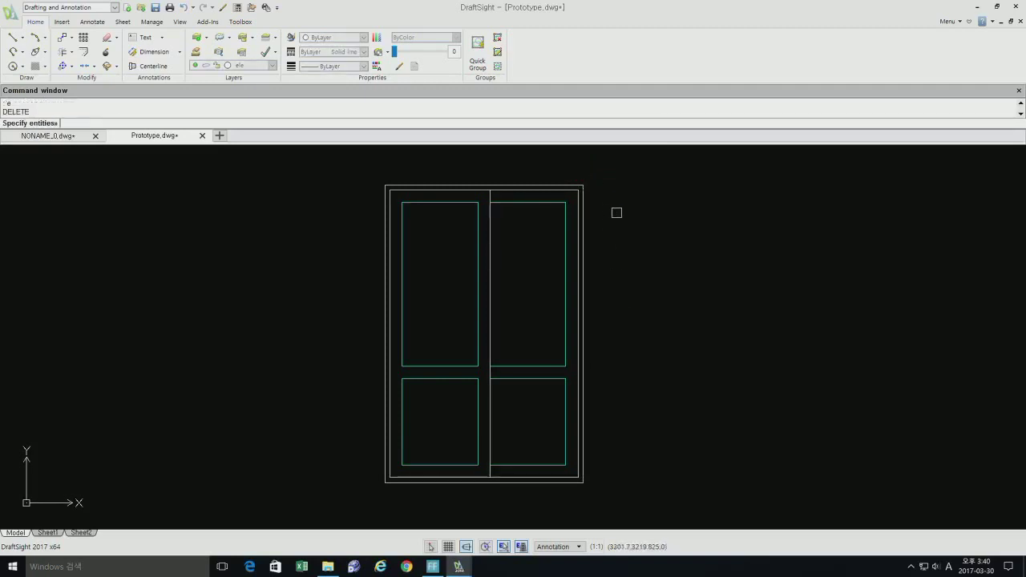
left_click(575, 181)
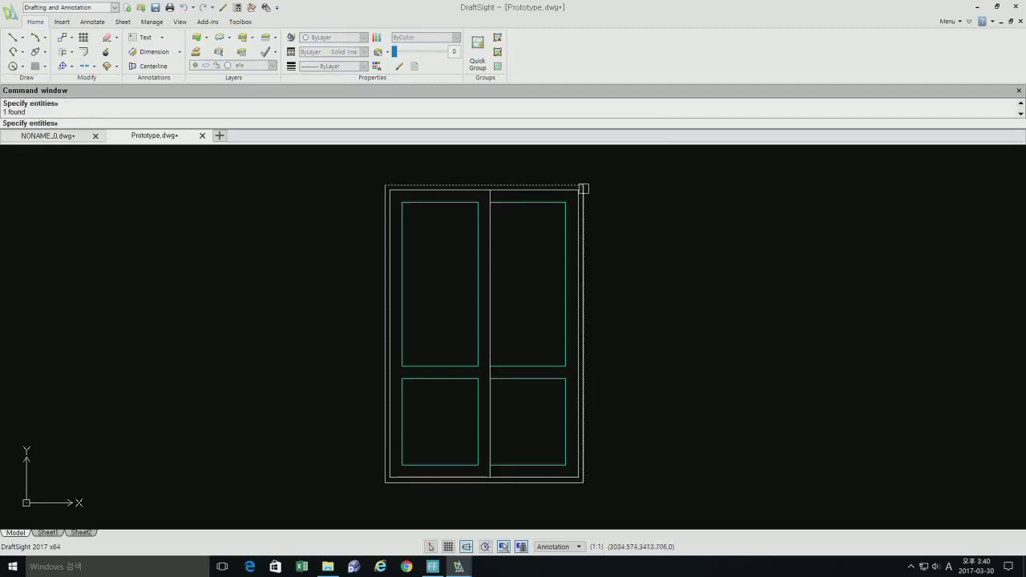
left_click(582, 187)
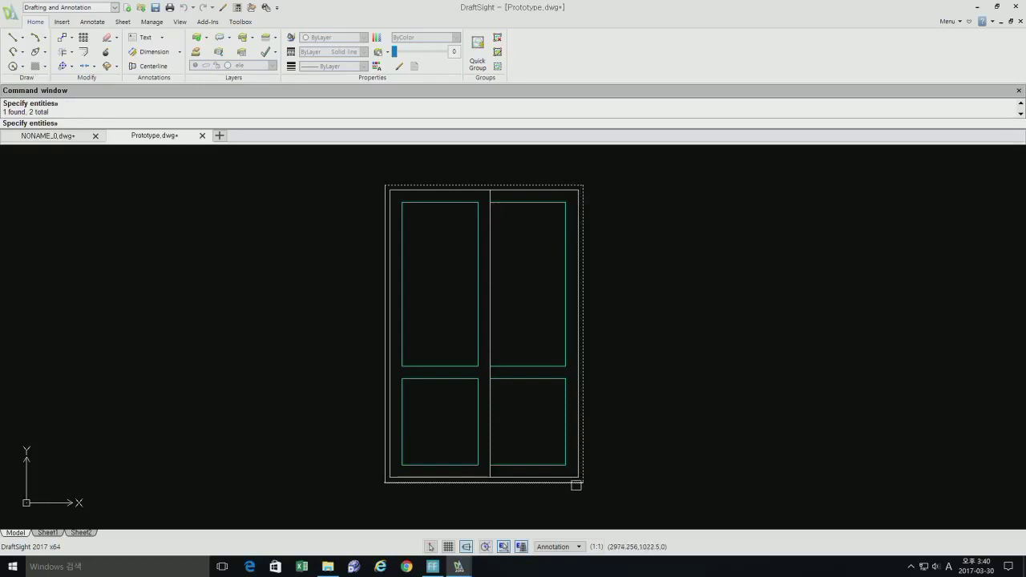
left_click(579, 483)
key("Return")
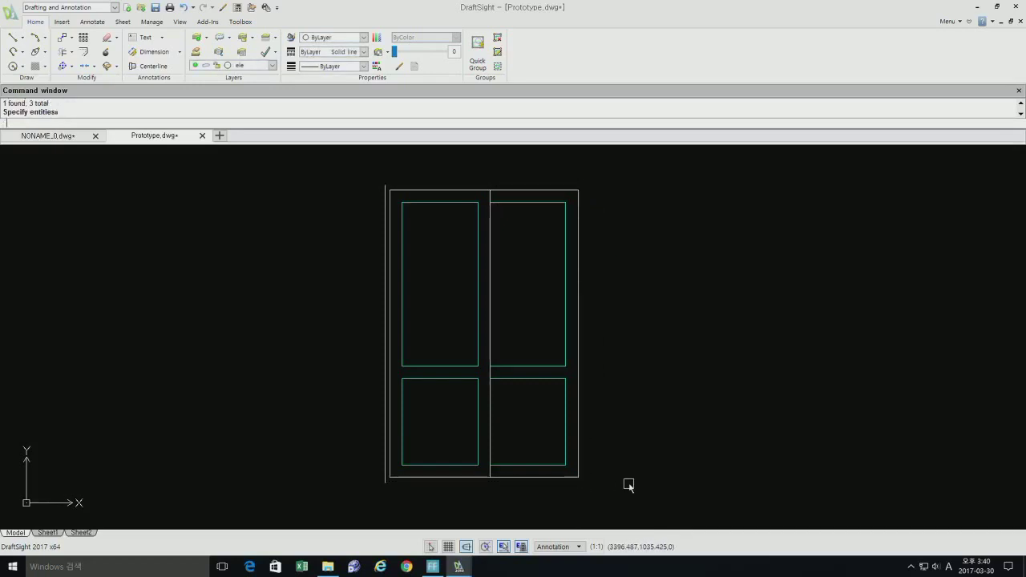
Mirror the whole door about its right edge, keeping the original
type("mi")
key("Return")
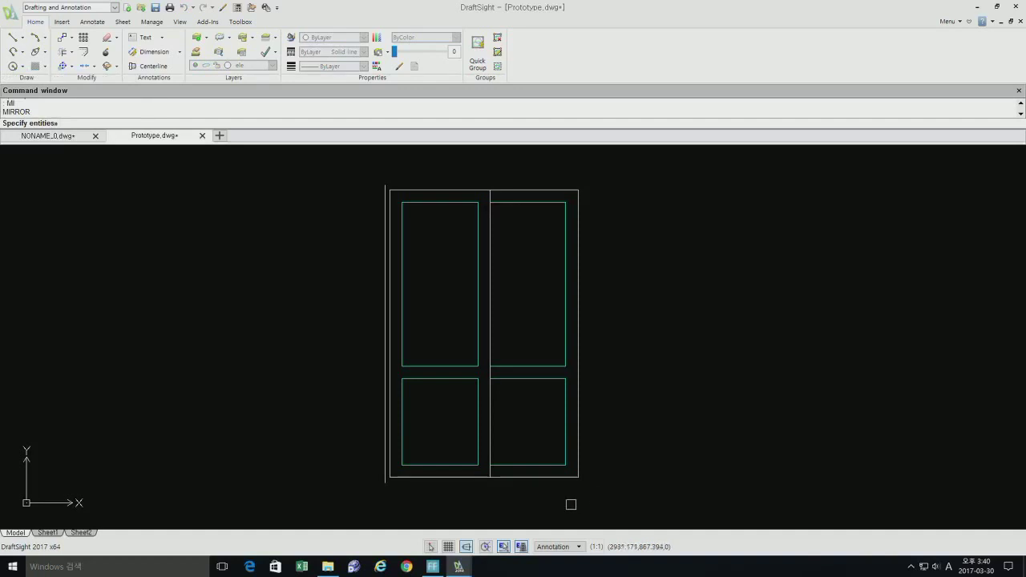
left_click(570, 504)
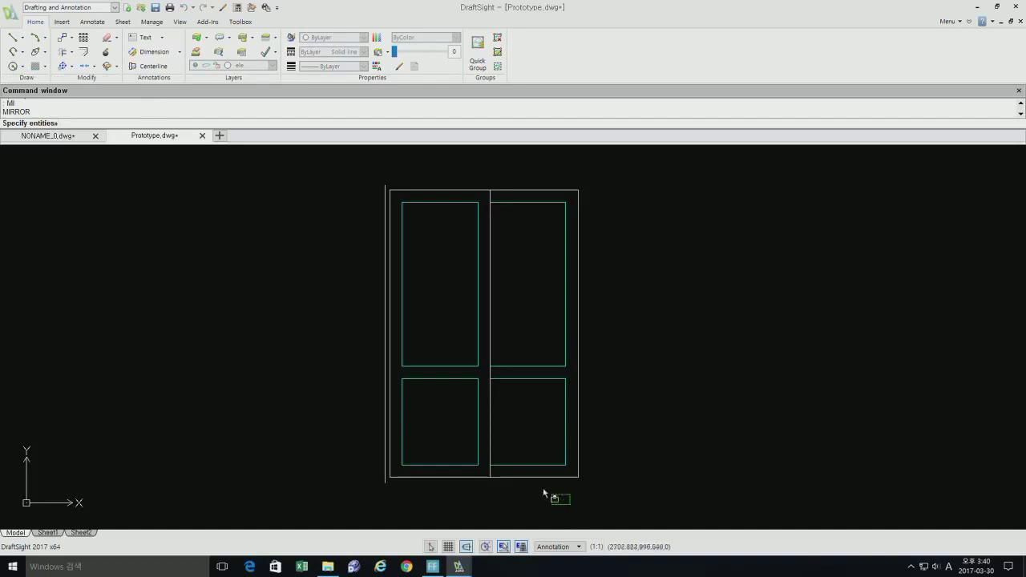
left_click(338, 171)
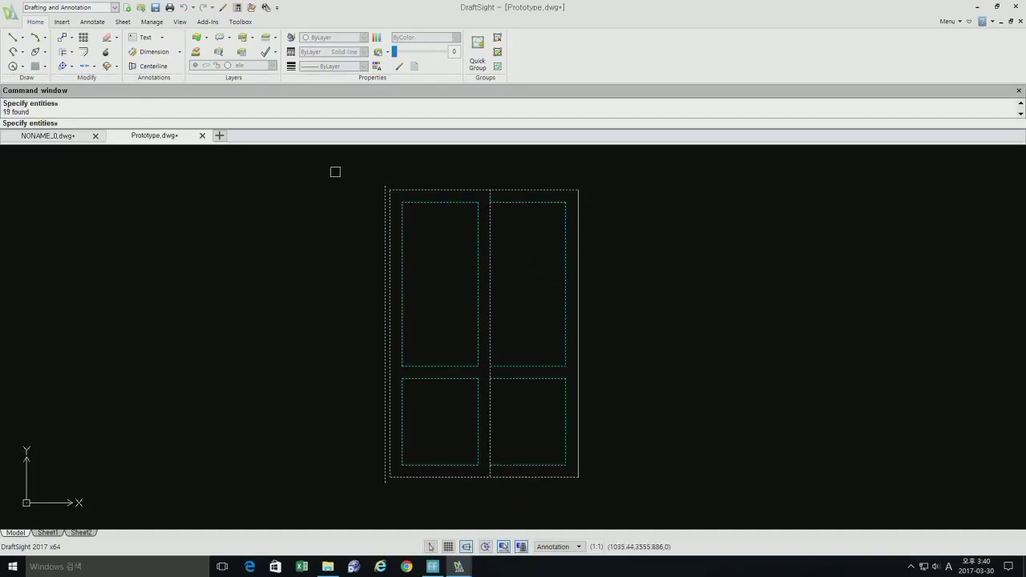
key("Return")
left_click(578, 190)
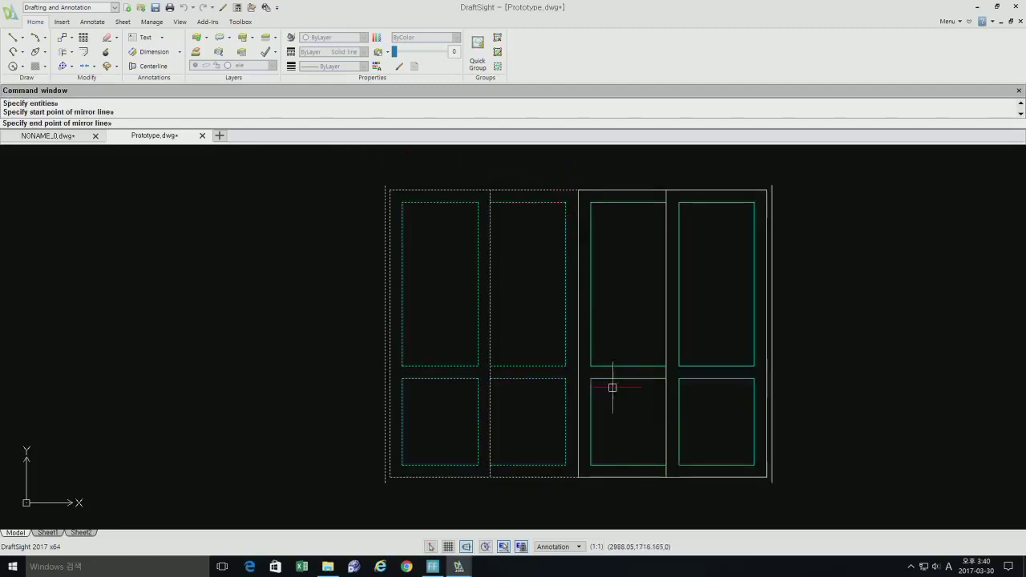
left_click(591, 509)
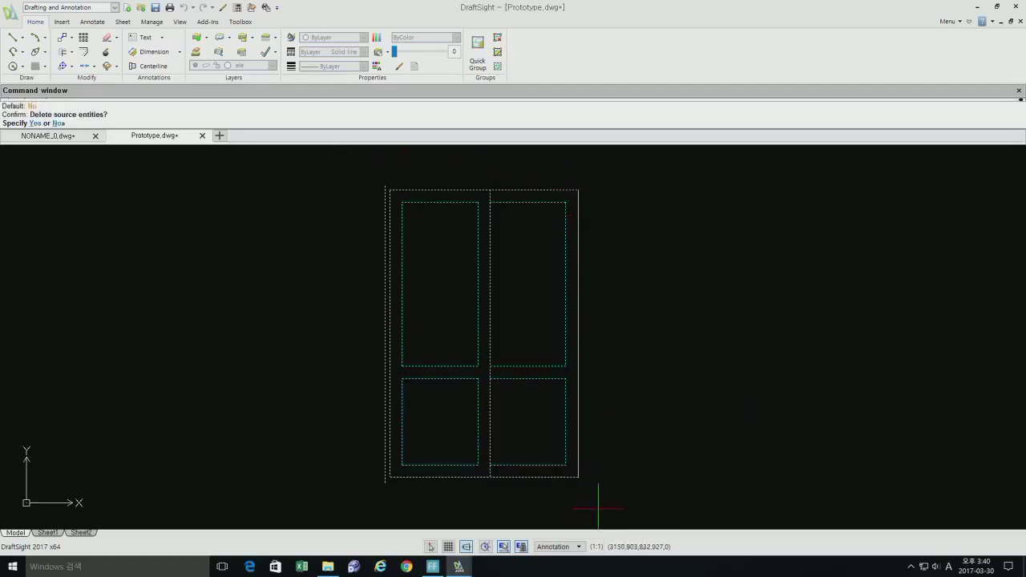
key("Return")
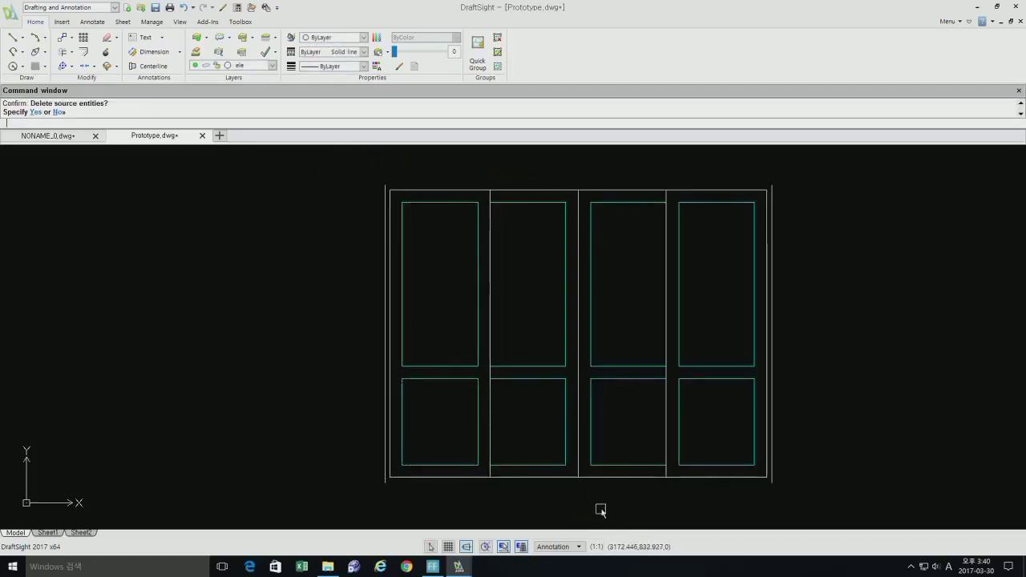
Draw continuous top and bottom outer lines spanning all four leaves
type("l")
key("Return")
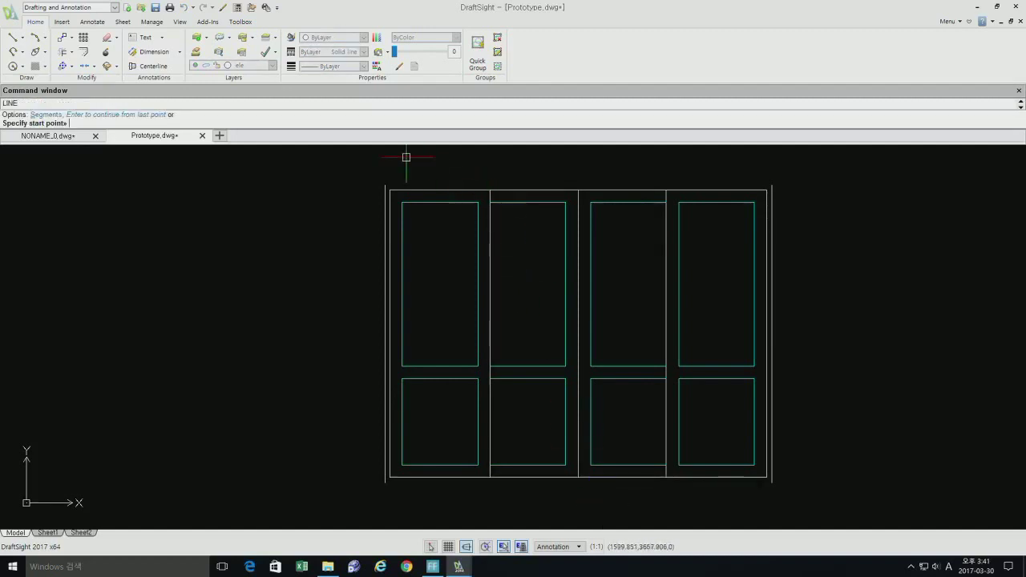
left_click(386, 185)
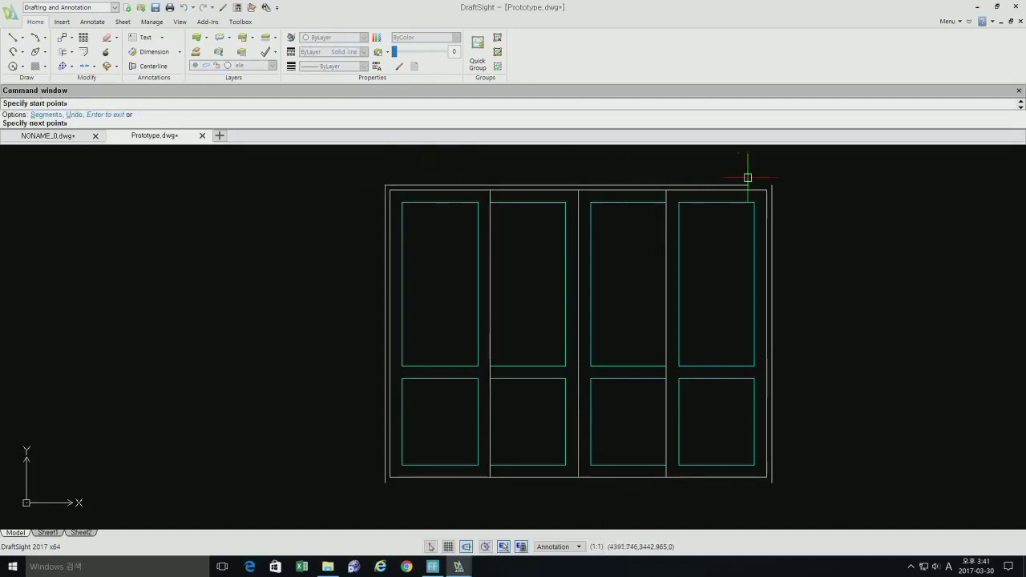
left_click(771, 185)
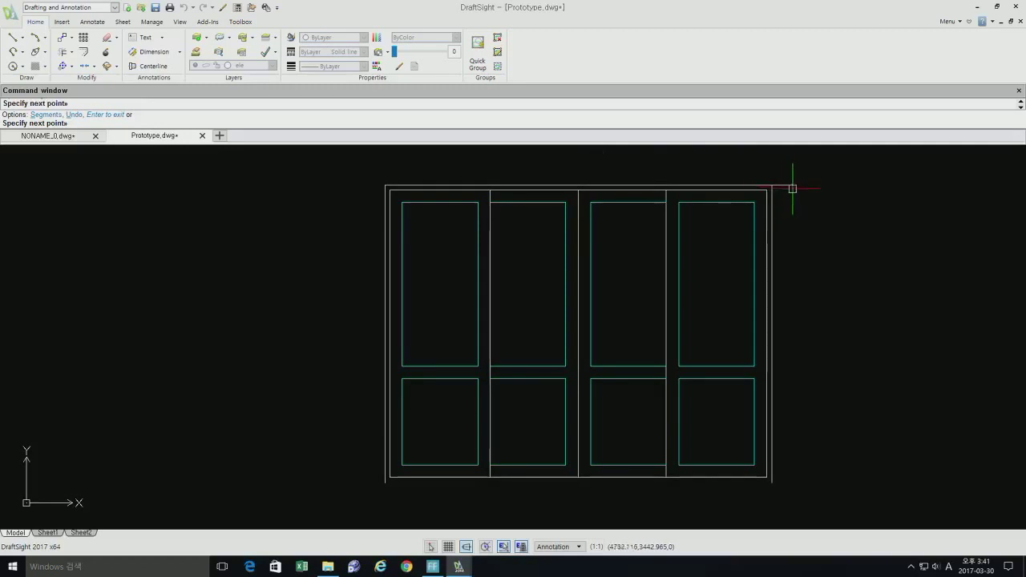
key("Return")
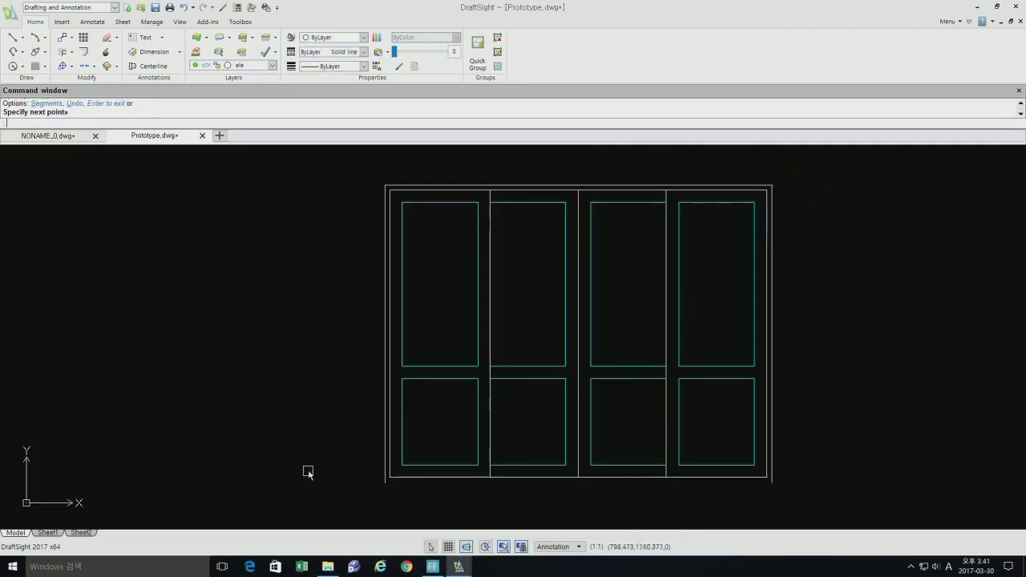
key("Return")
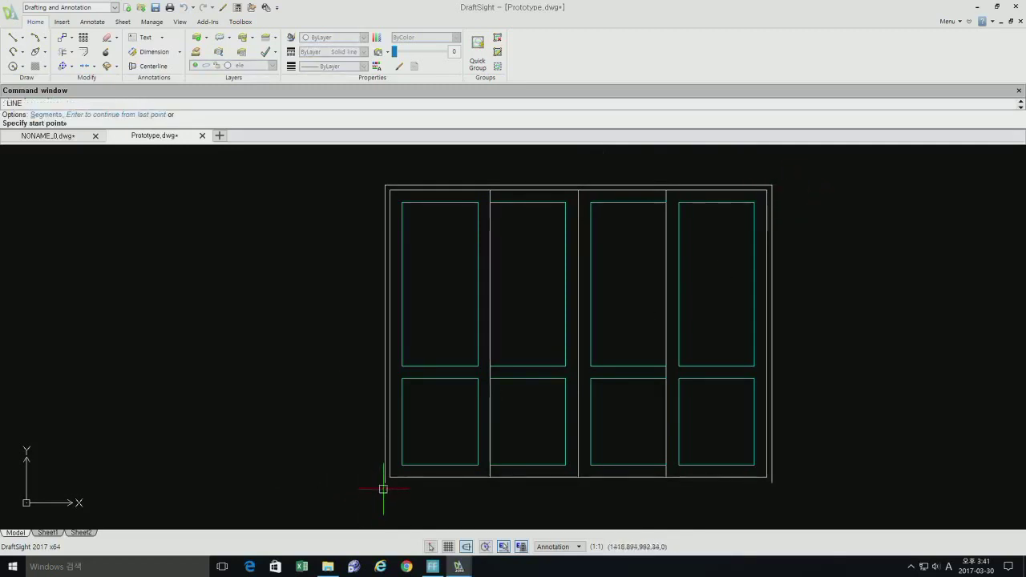
left_click(386, 481)
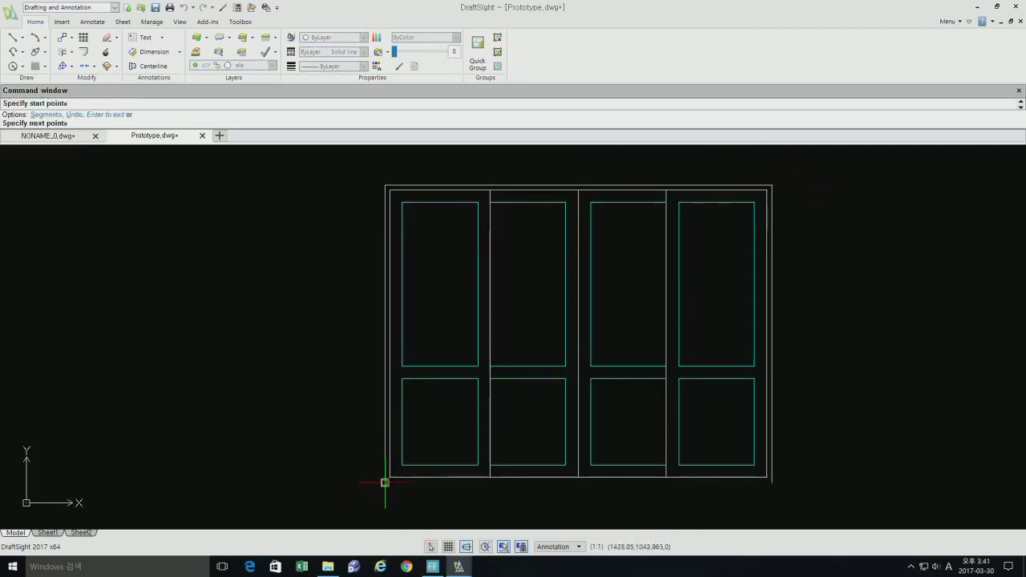
left_click(771, 483)
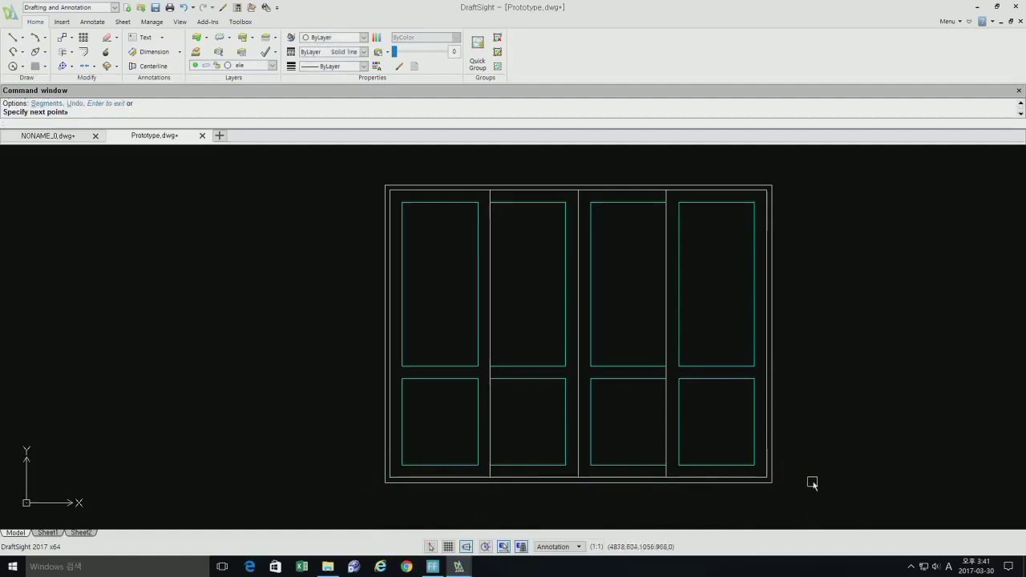
middle_click_drag(833, 474, 799, 492)
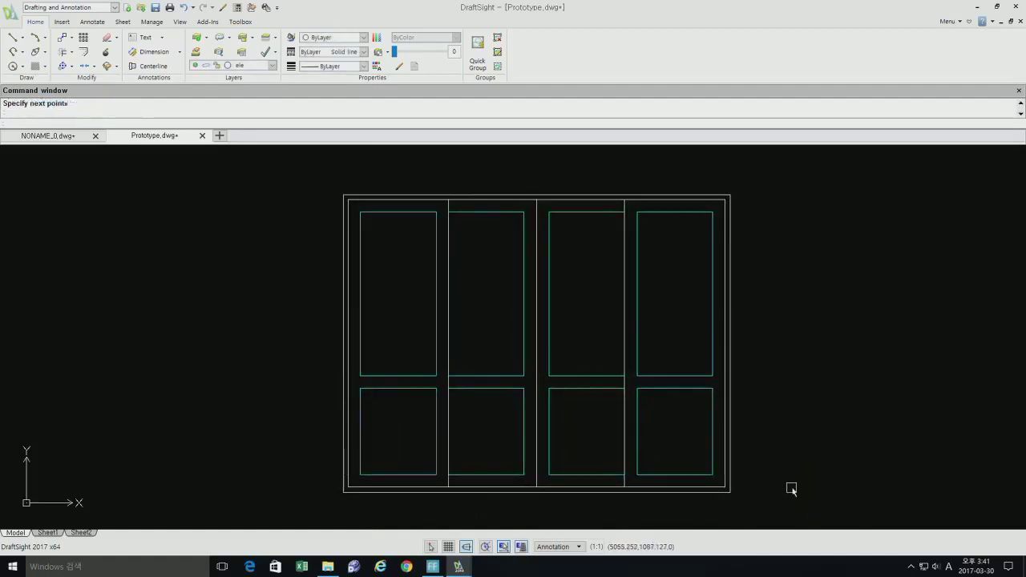